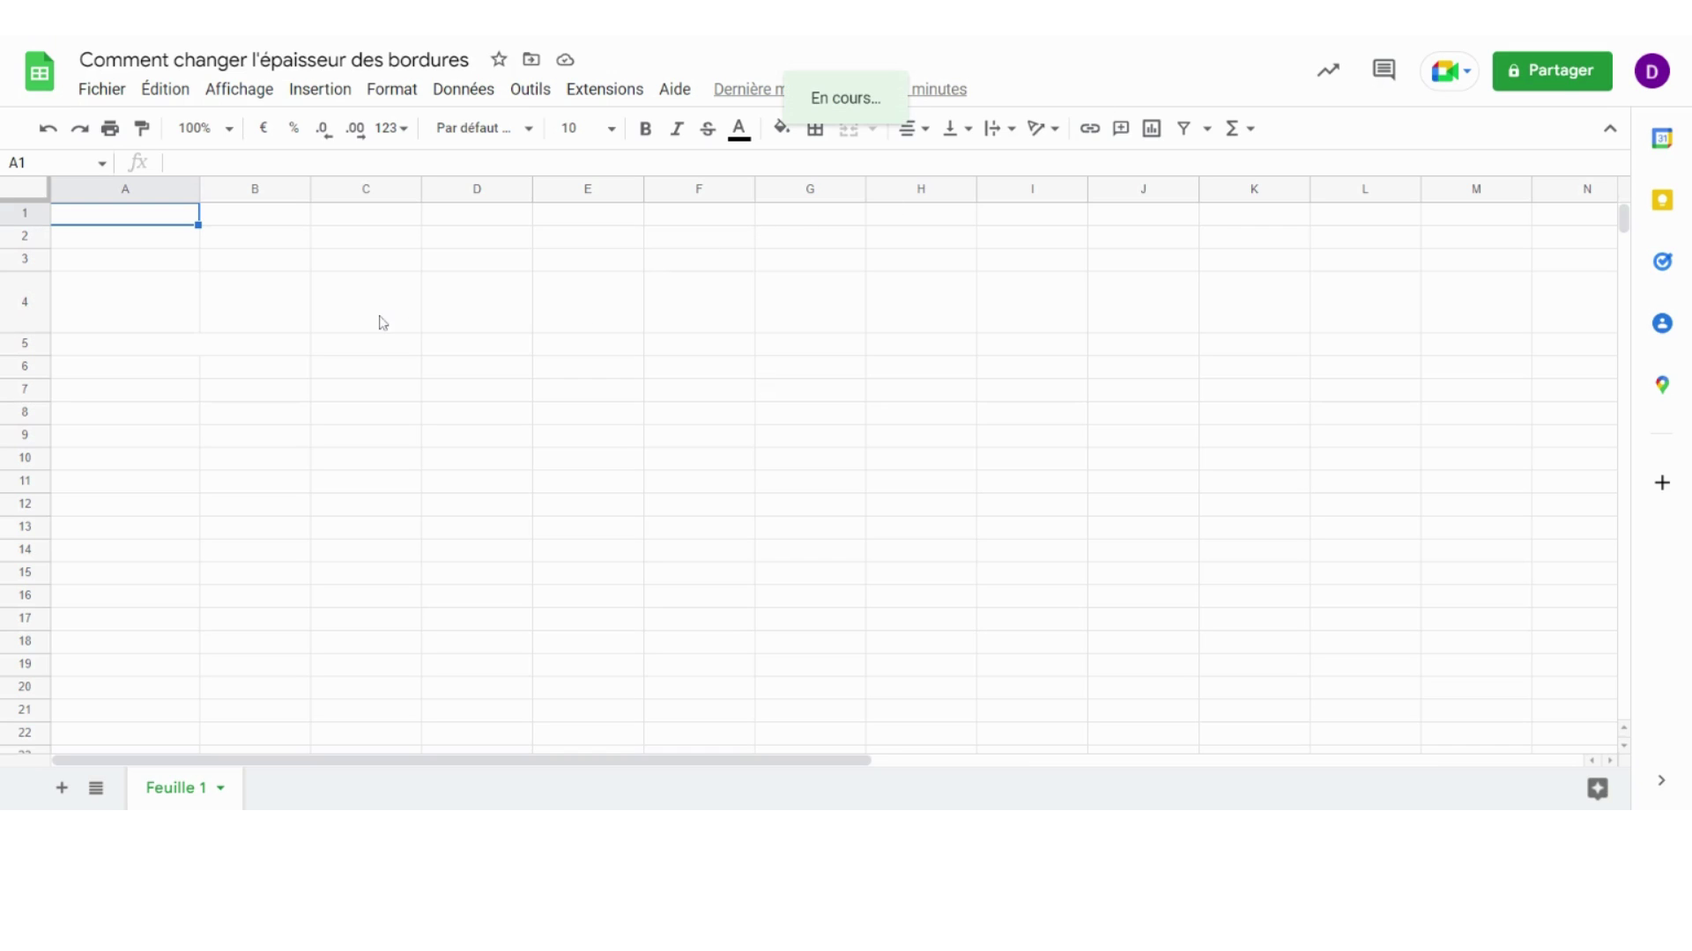
Step: Scroll down and select the cell block B7:F14
scroll(276, 382, down, 2)
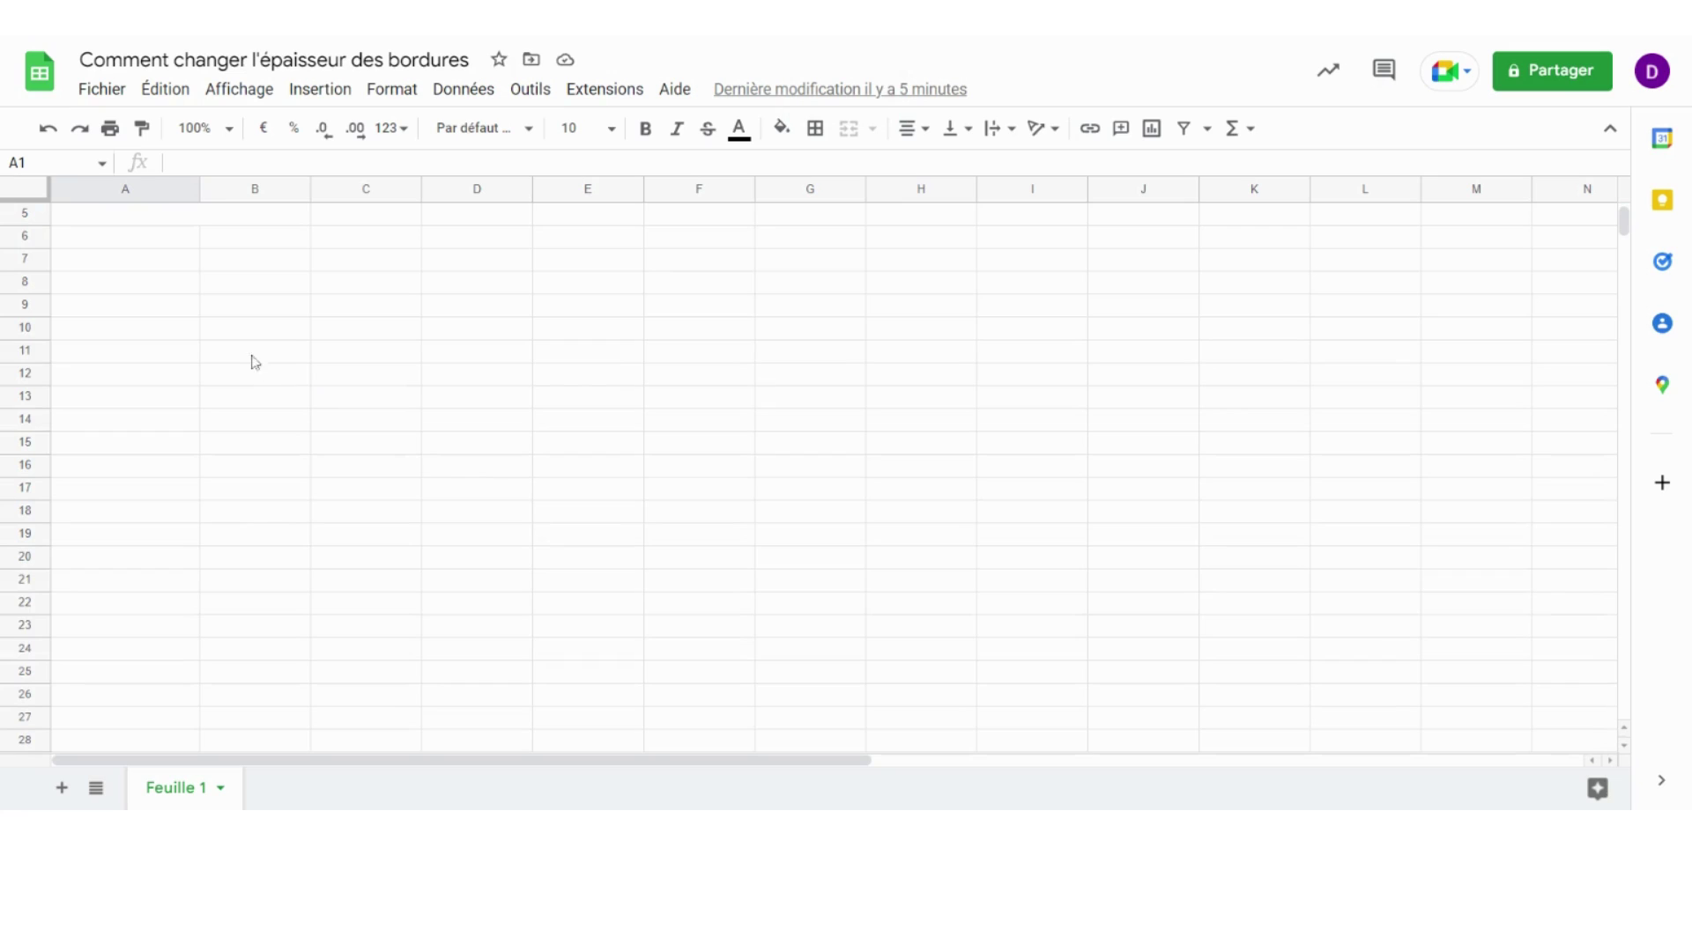
click(232, 268)
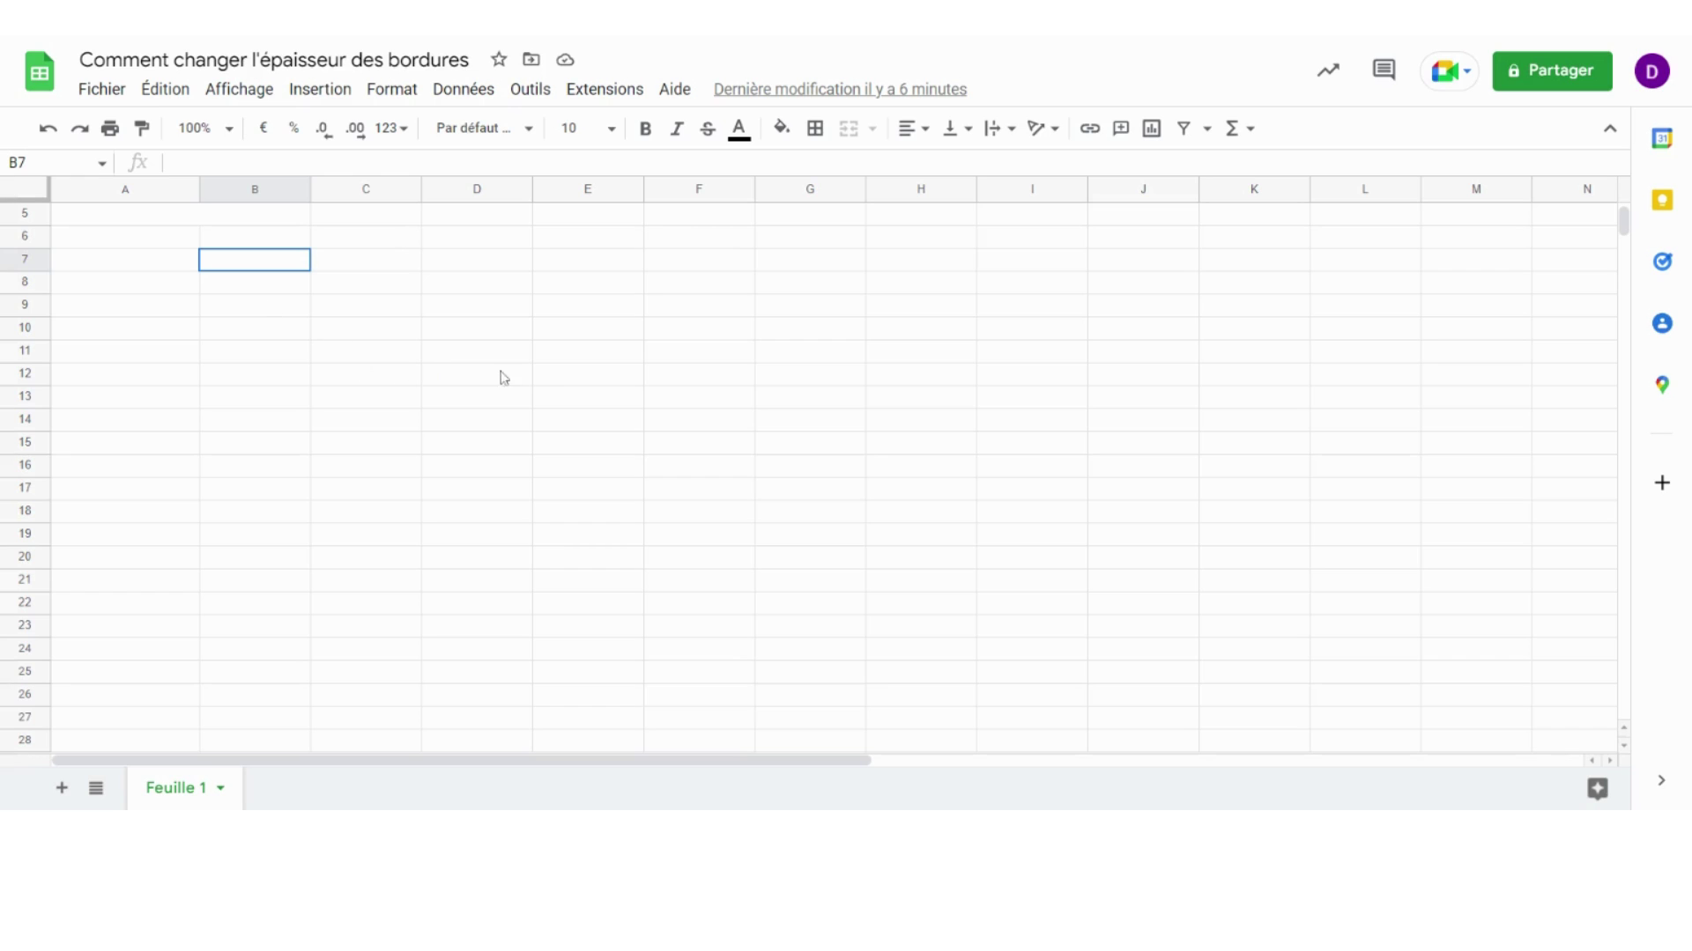
shift+click(705, 427)
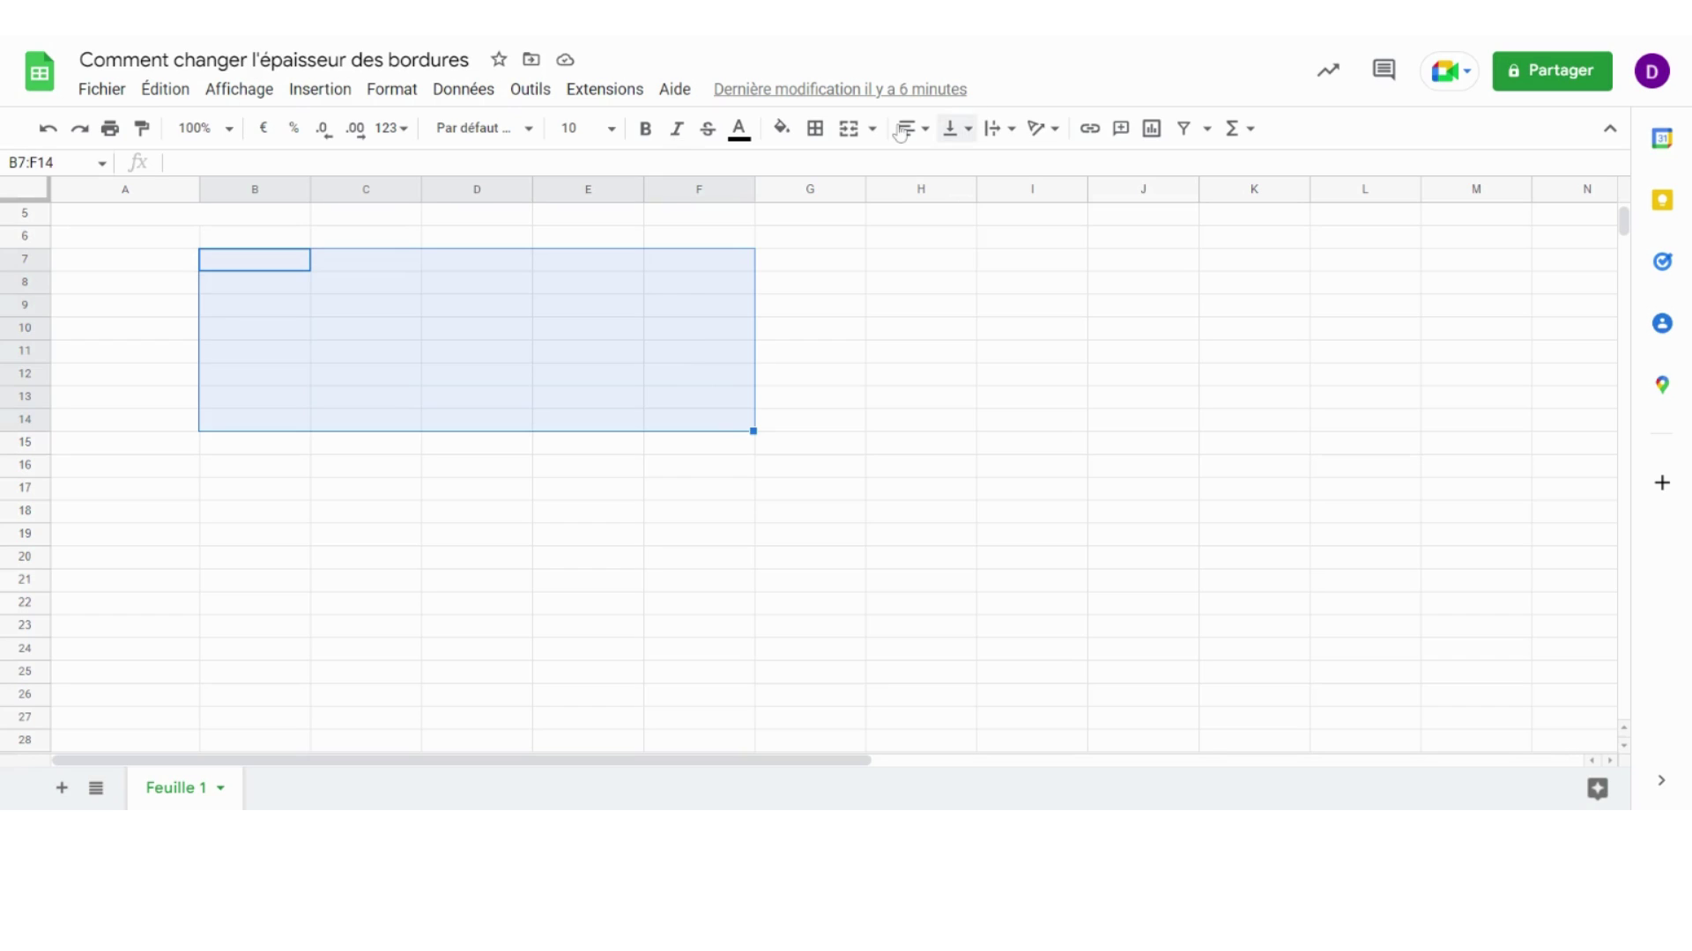
Step: Apply Toutes les bordures to B7:F14 so every cell gets a thin black border
click(815, 129)
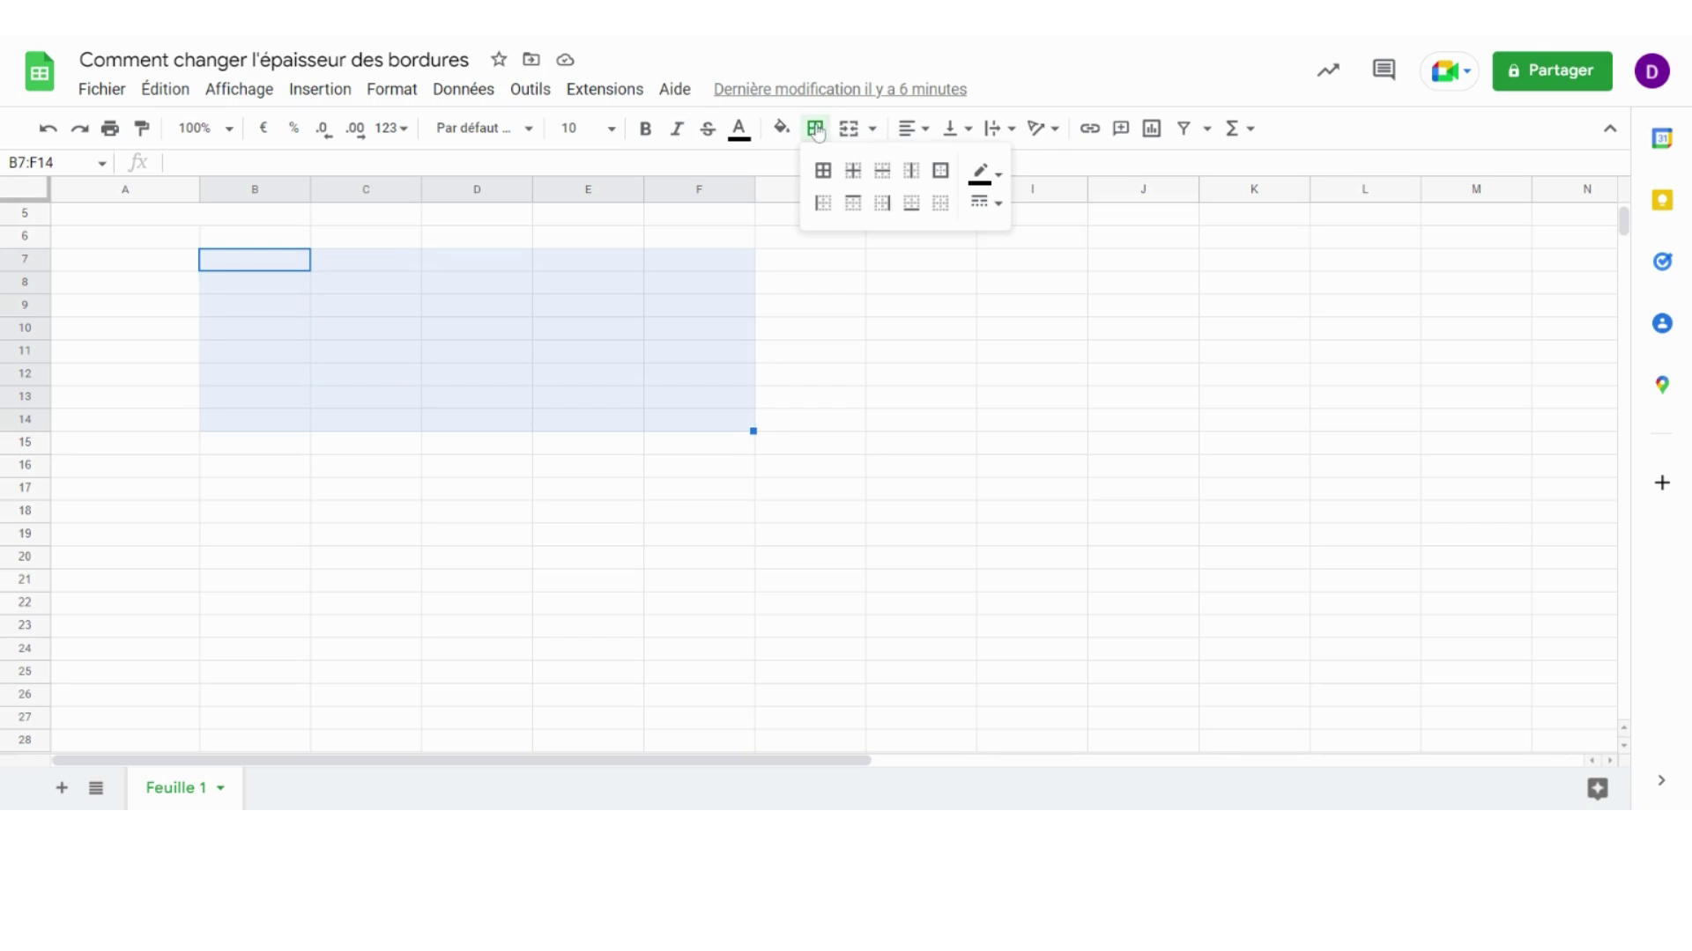
click(823, 178)
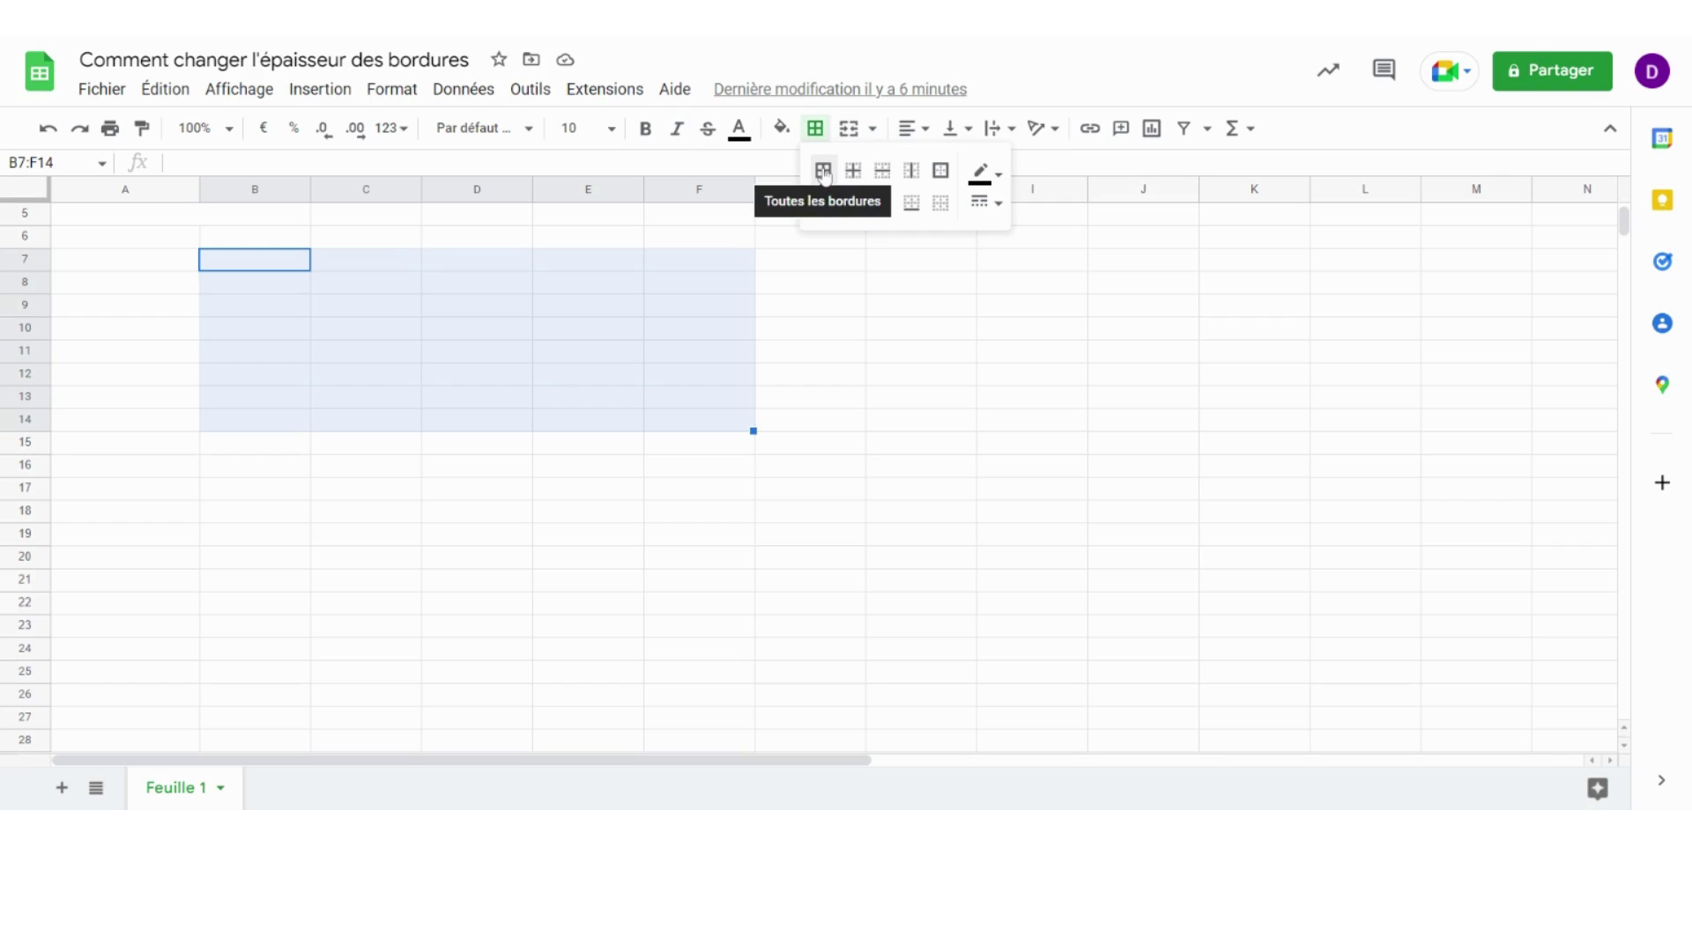
click(823, 177)
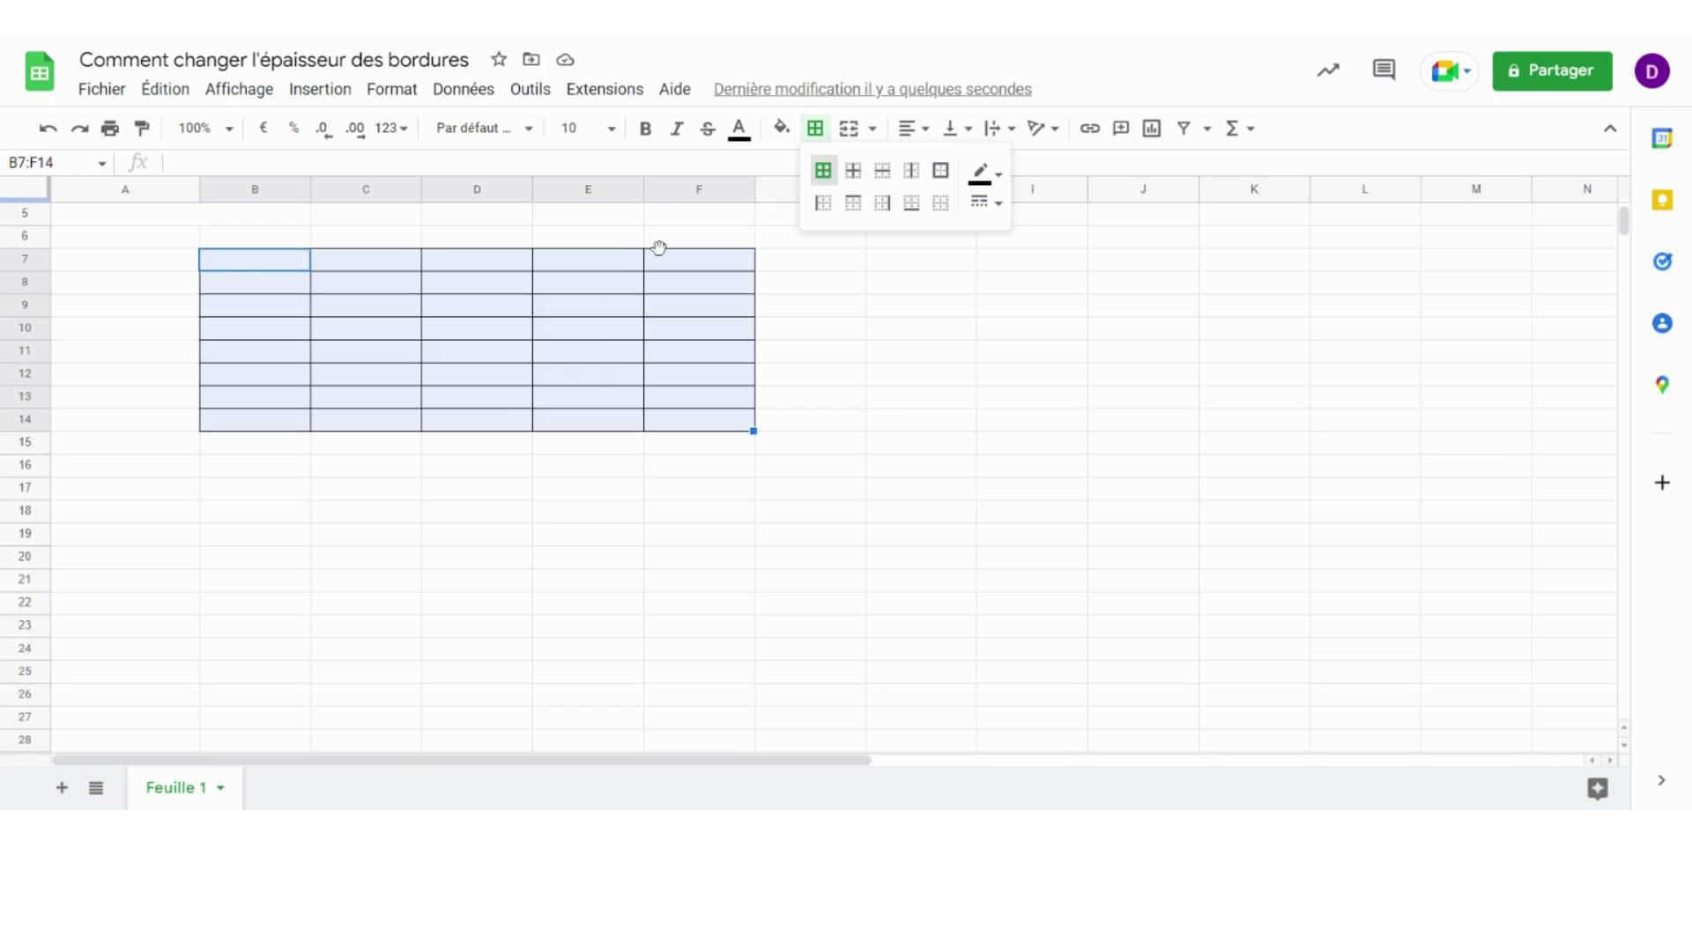
click(942, 173)
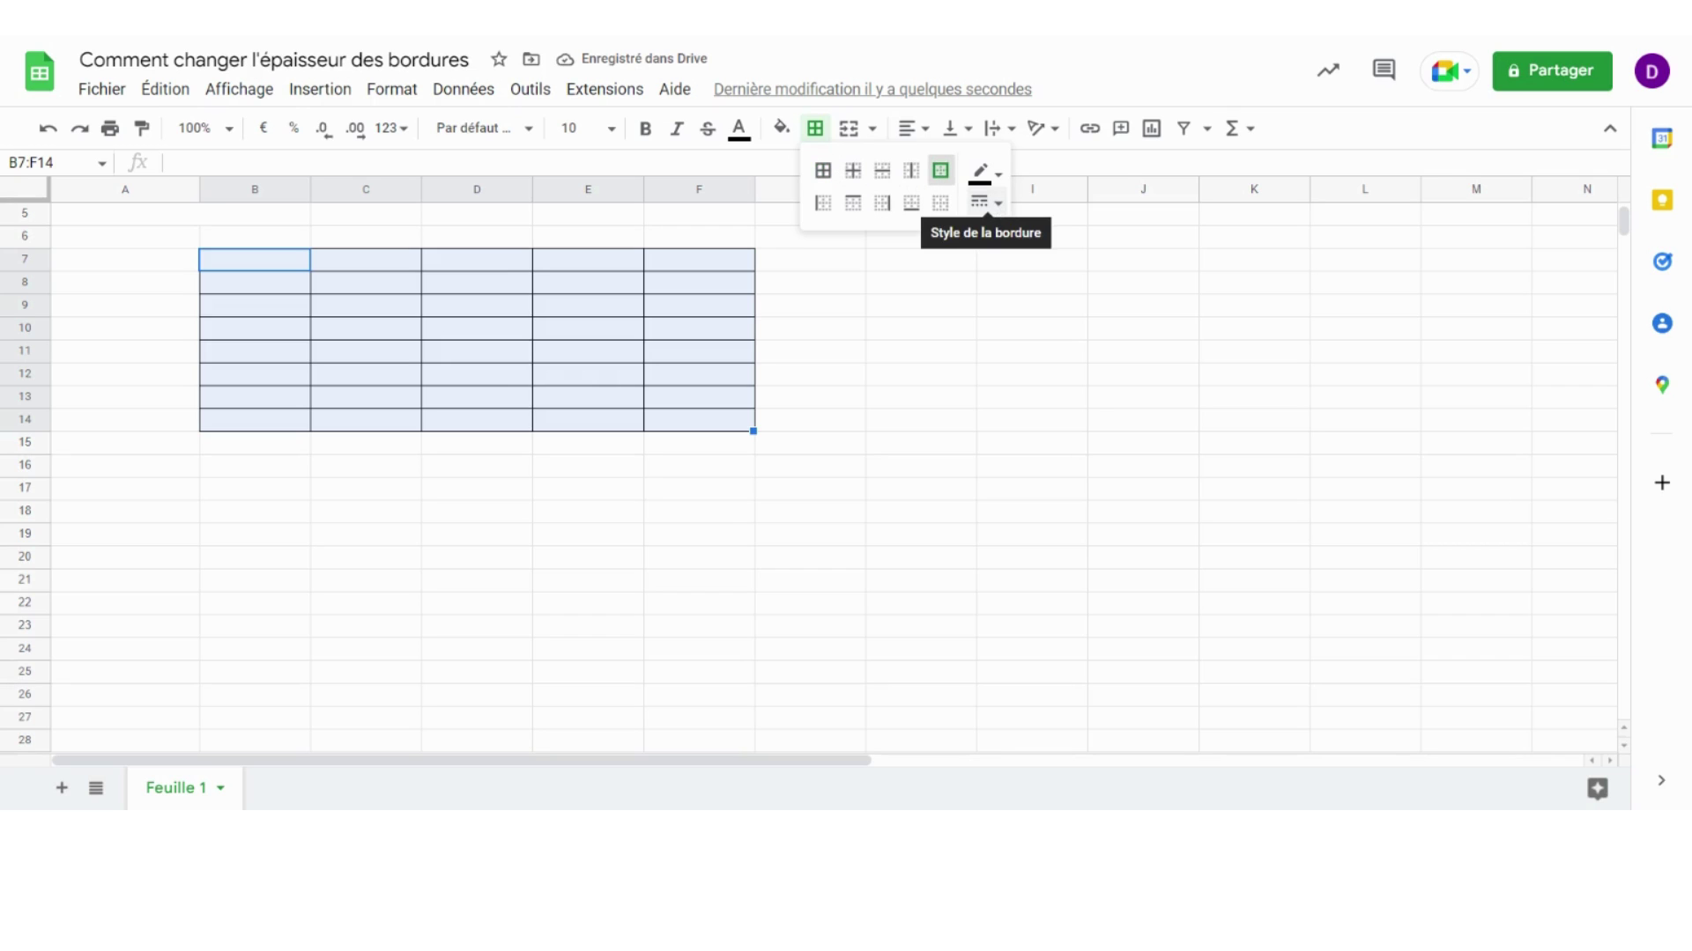
Step: Set the B7:F14 outer border to the medium-thickness line style
click(1000, 204)
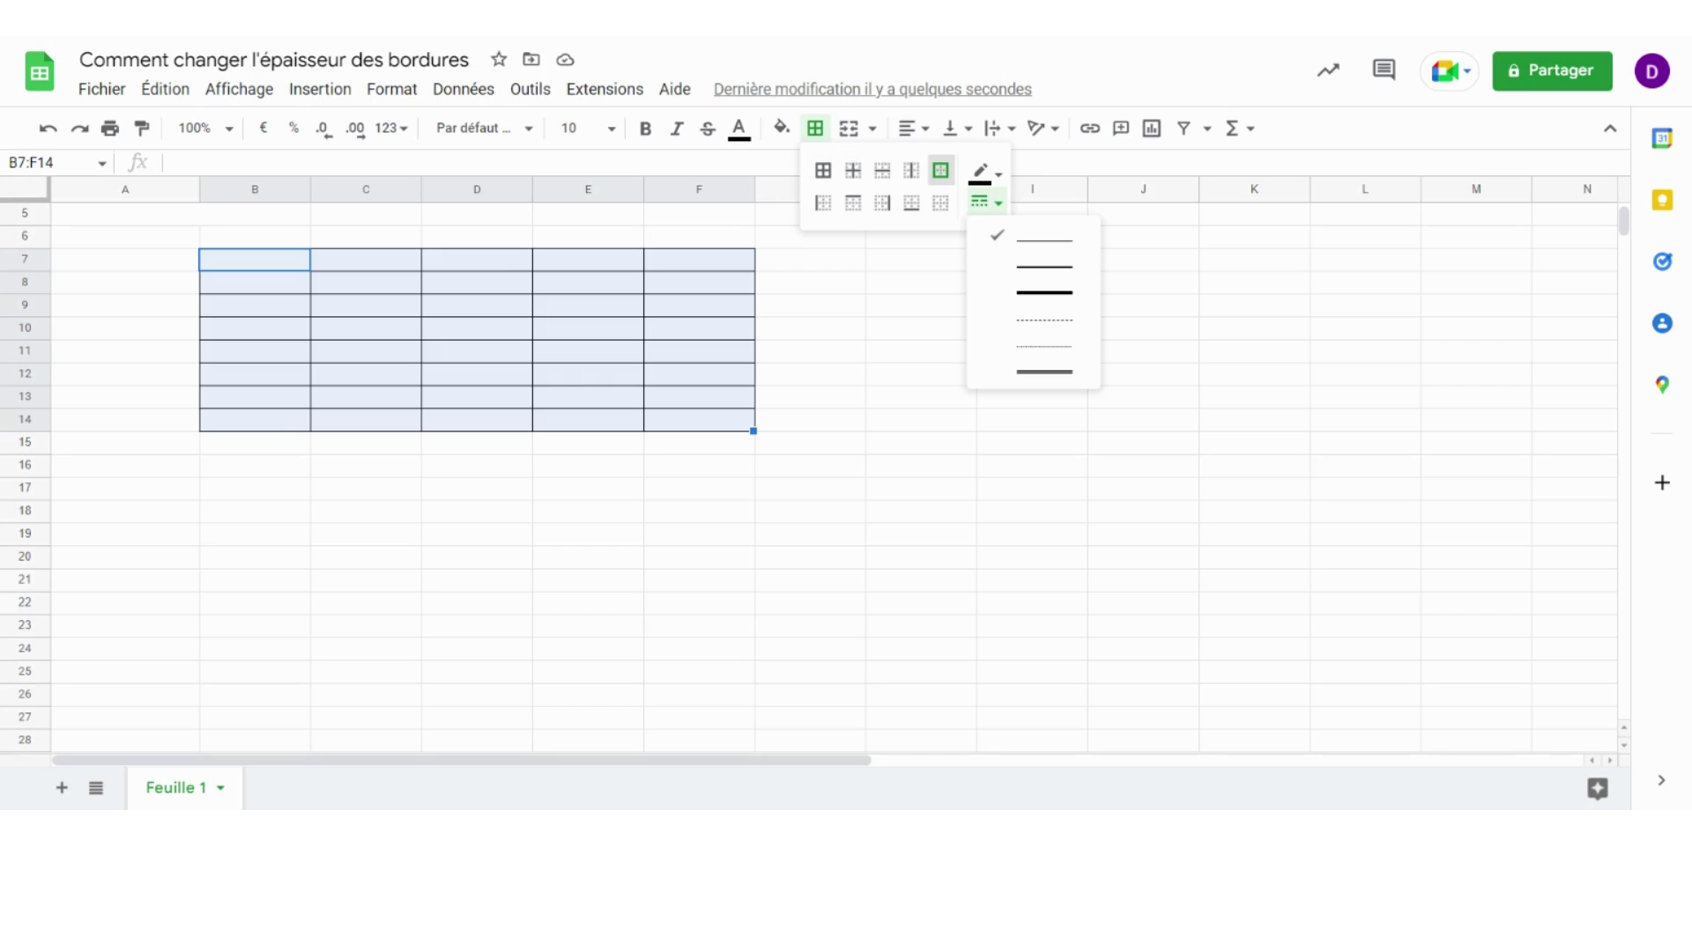
click(1035, 268)
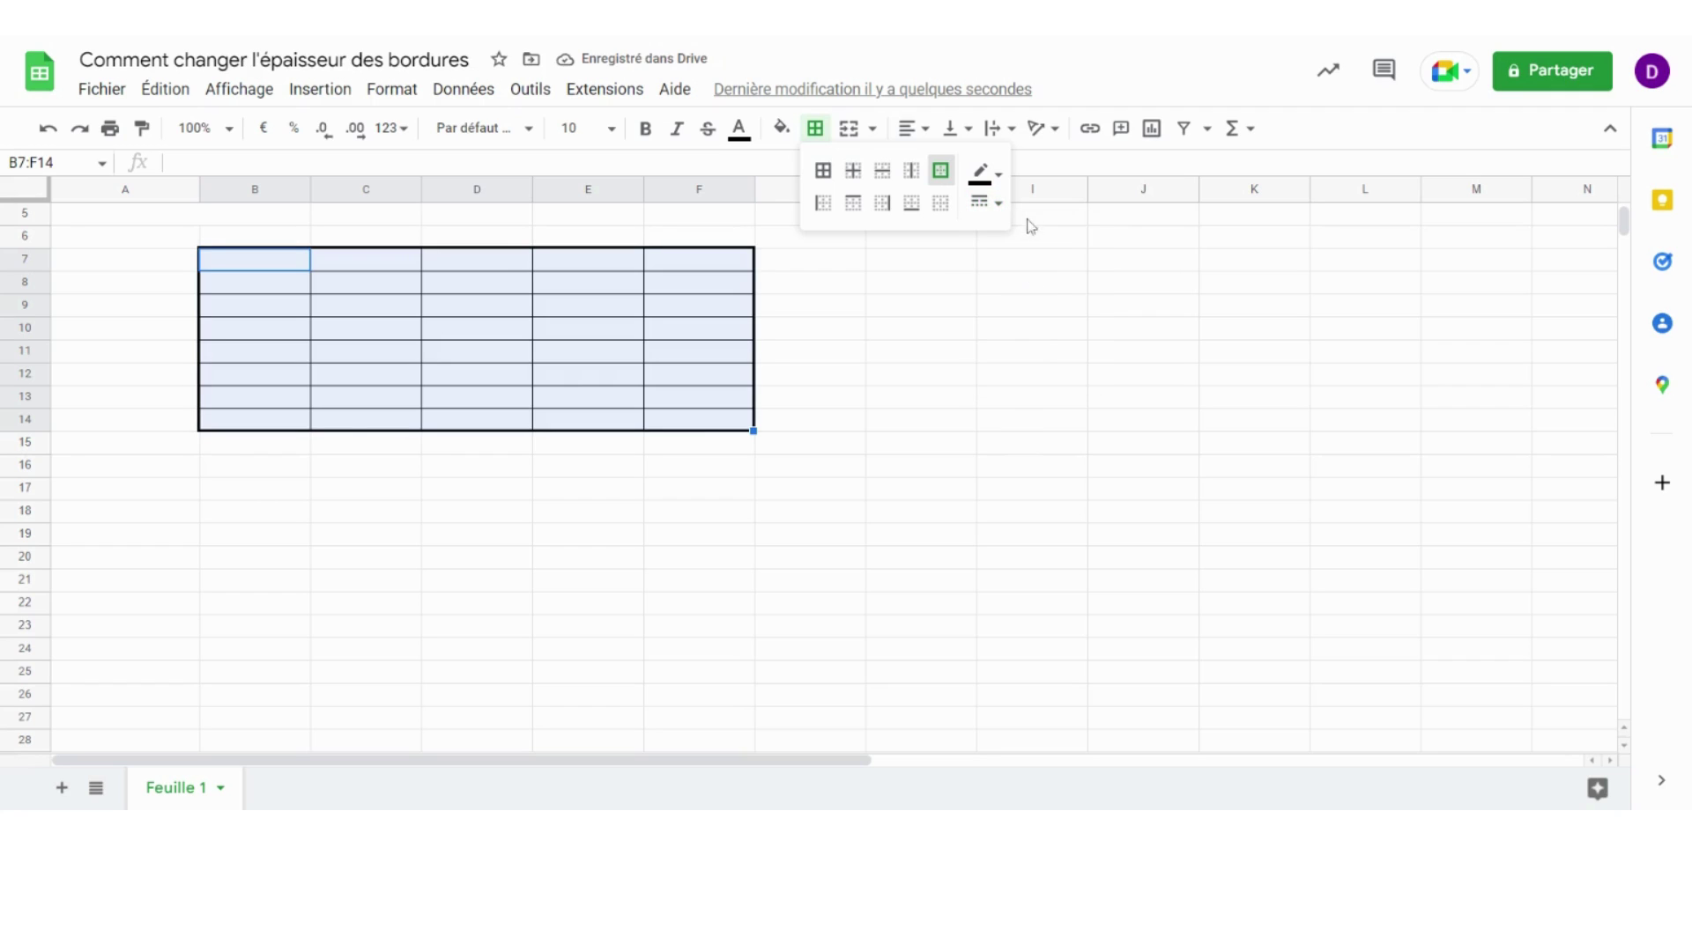
click(985, 203)
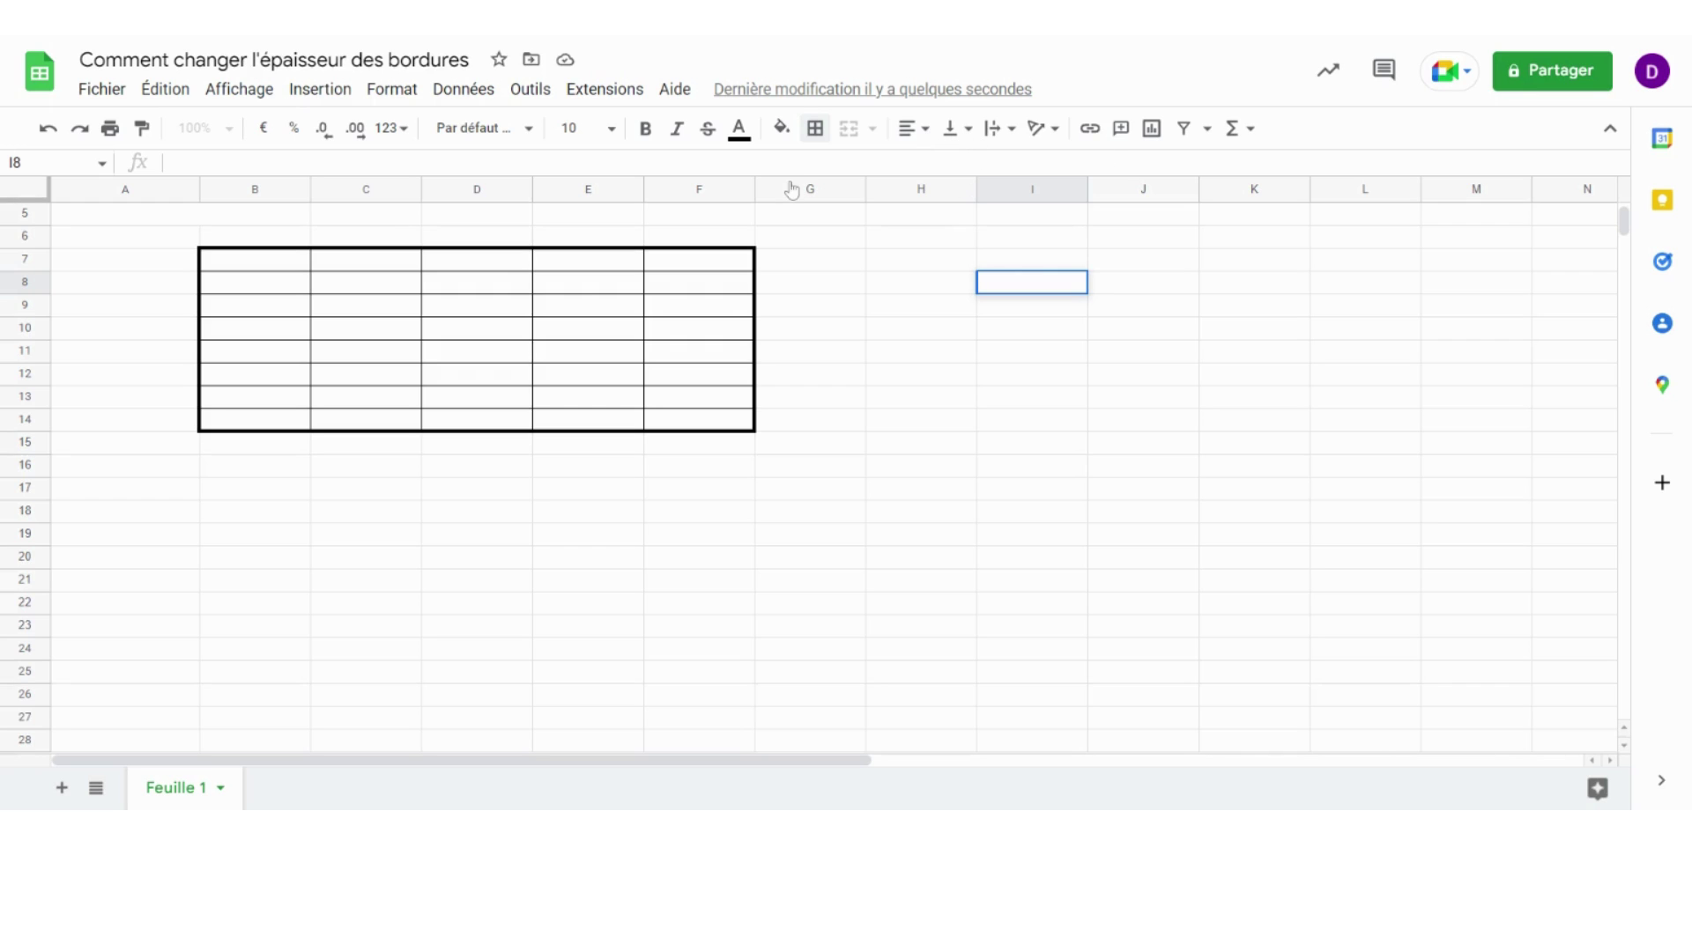
Step: Switch the border line style to dotted in Style de la bordure
click(815, 129)
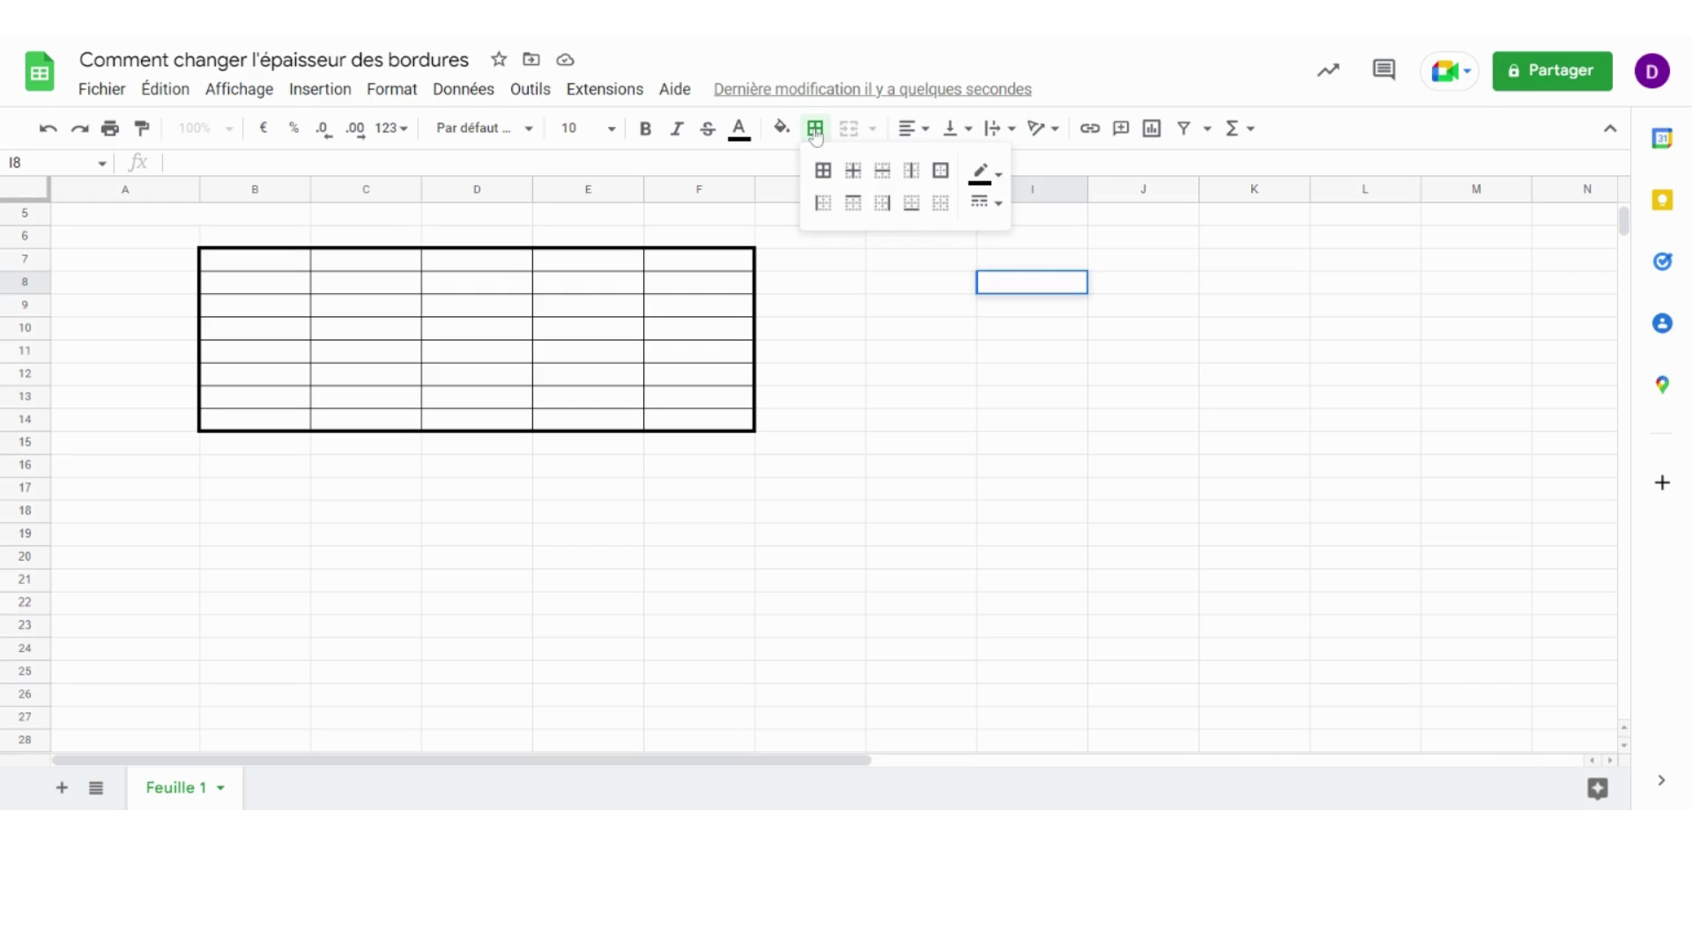
click(998, 206)
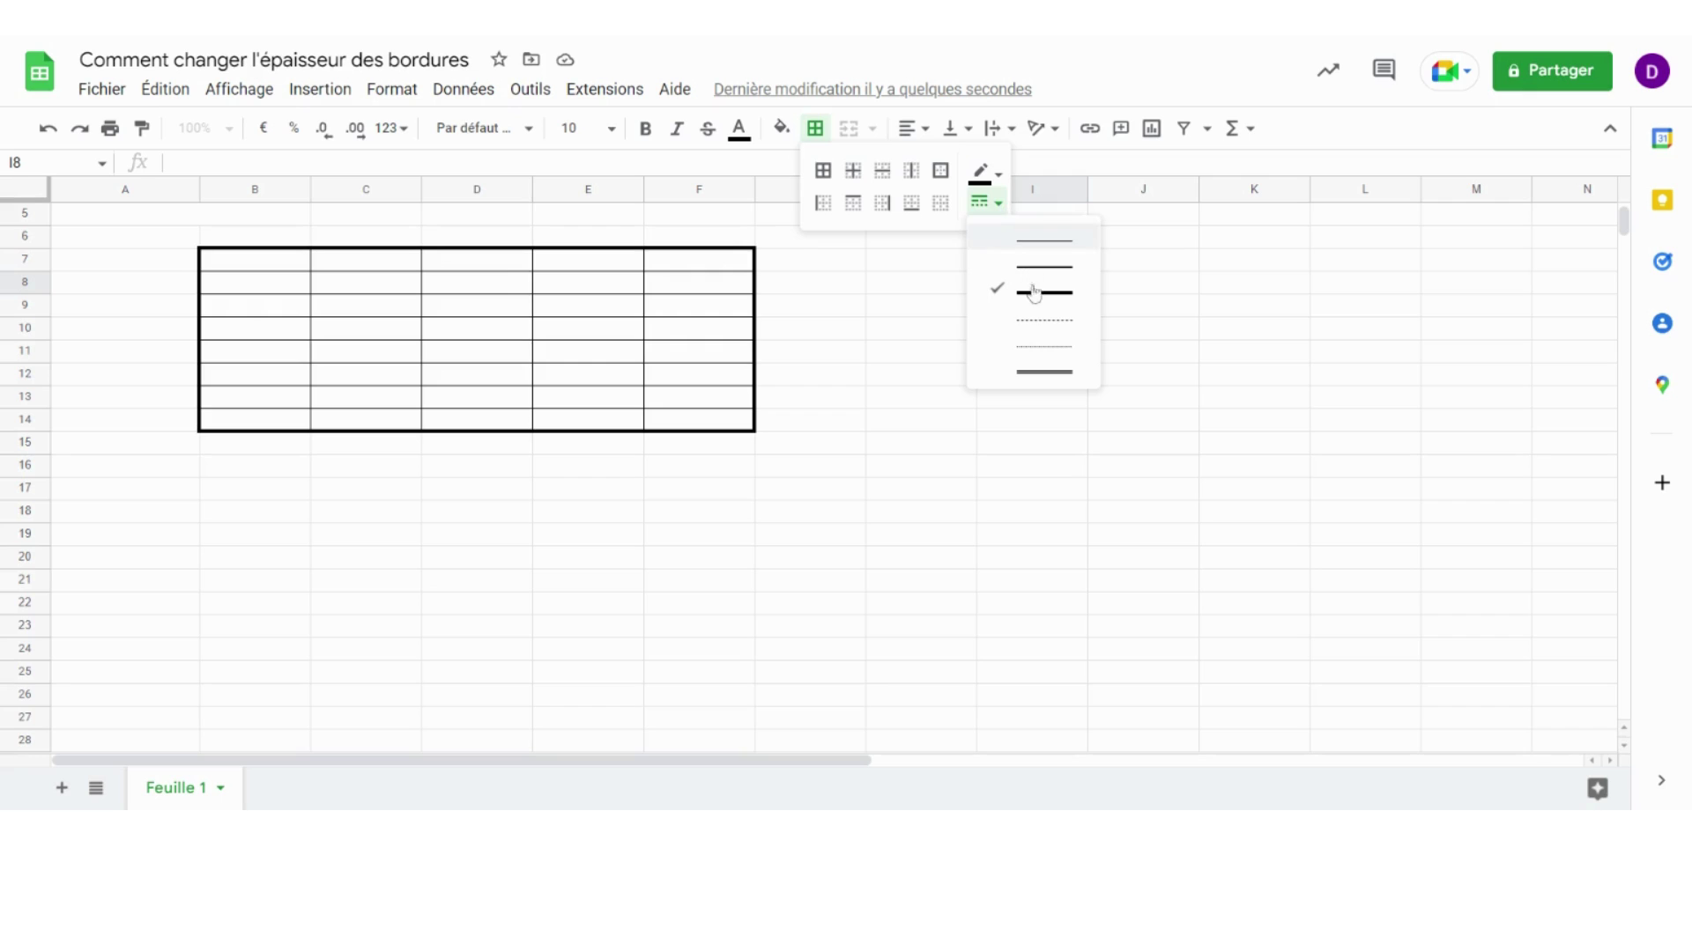
click(1025, 323)
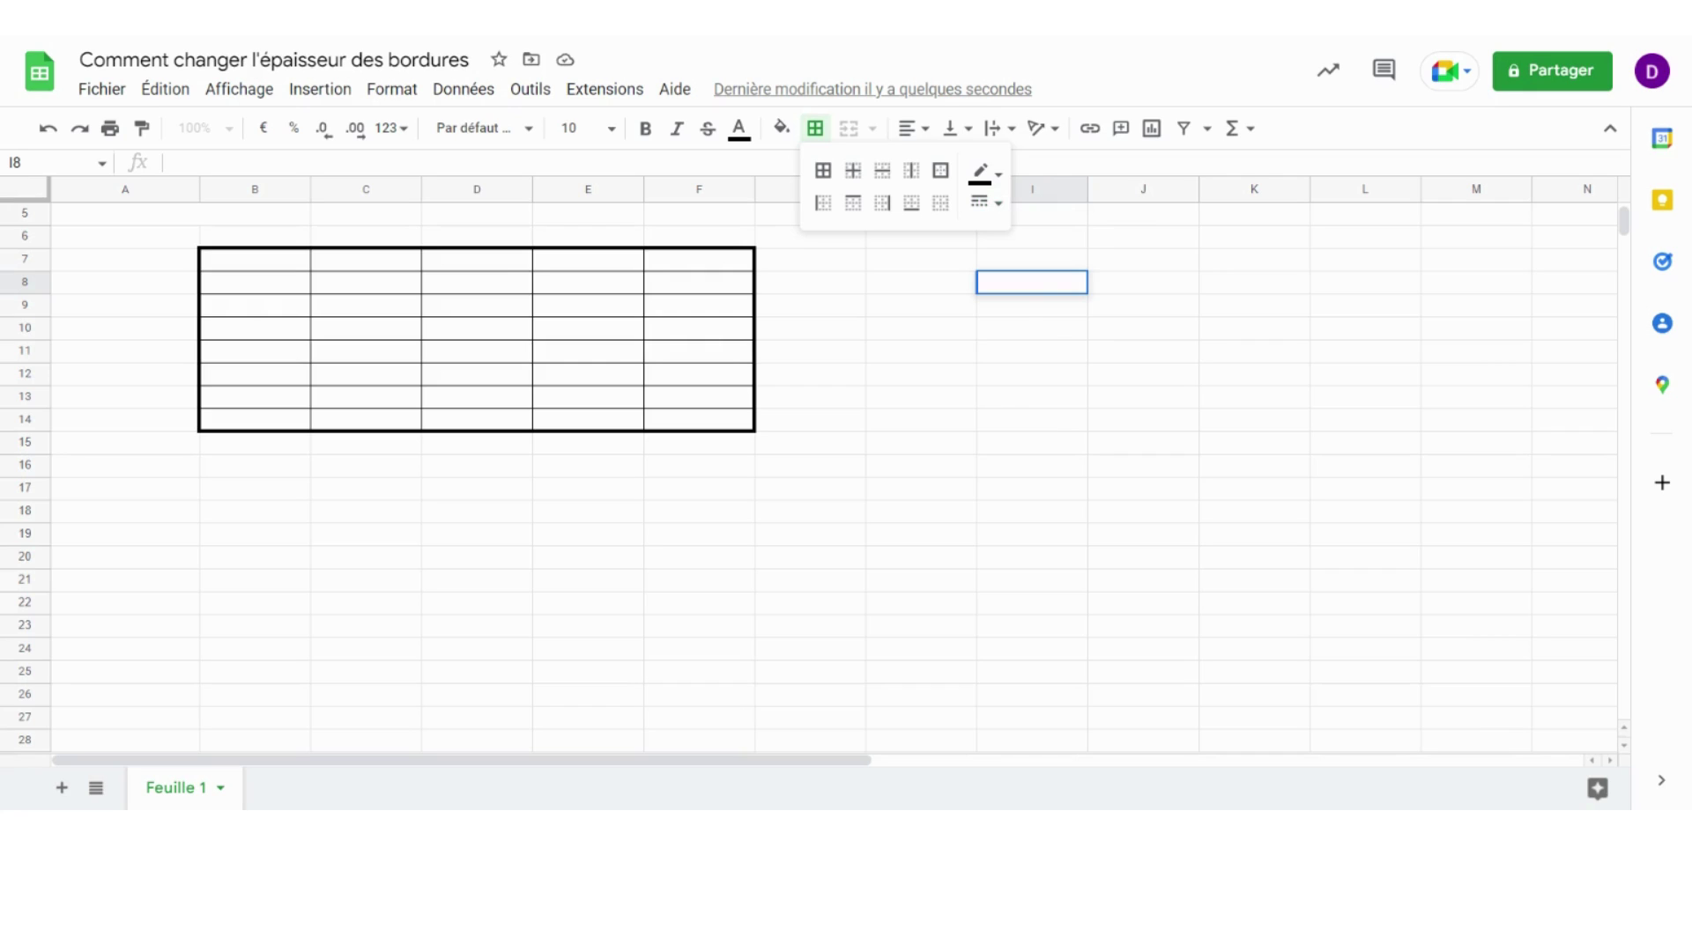
click(998, 207)
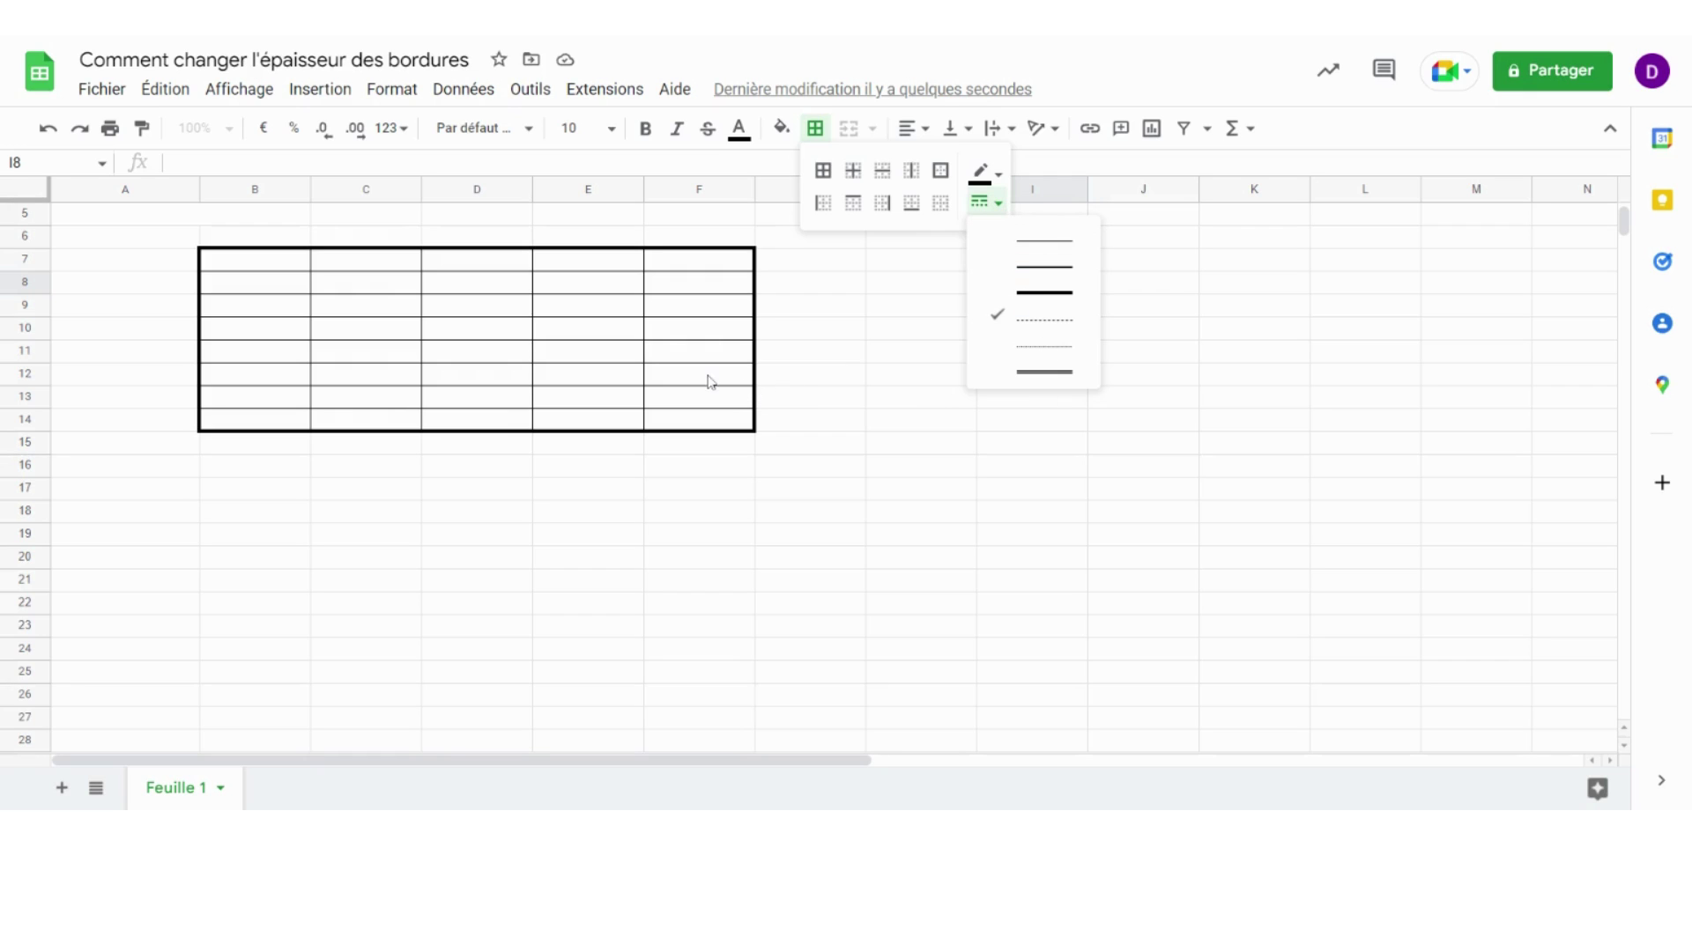
Step: Dismiss the border menus and select the table range A7:F14
click(633, 246)
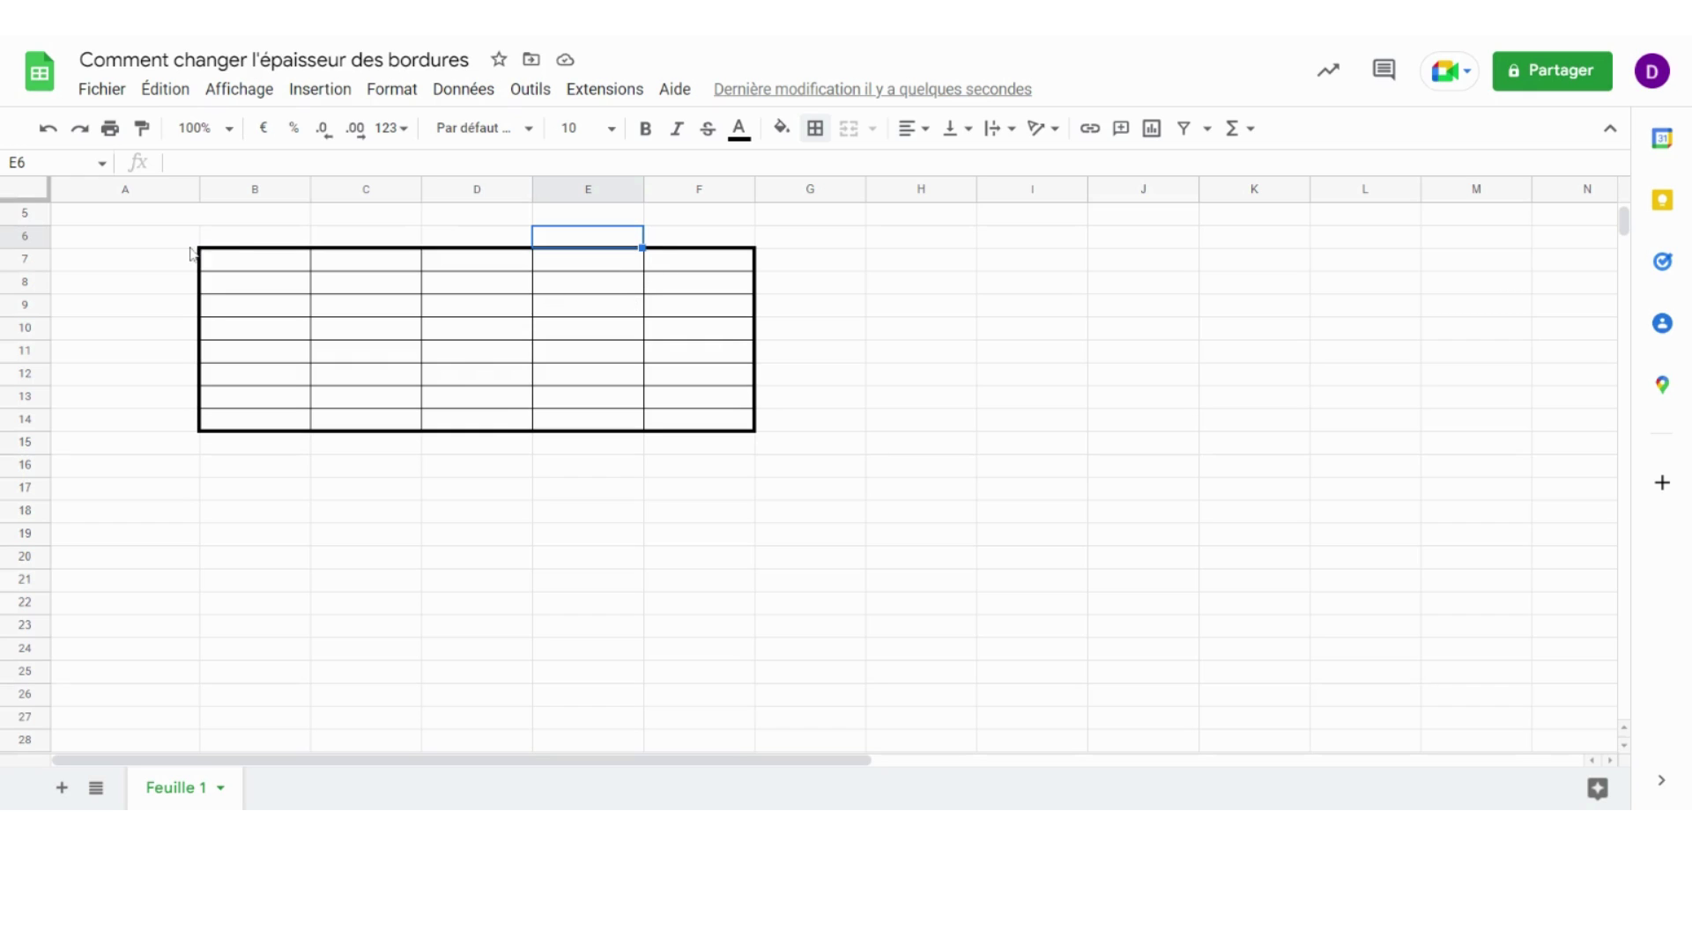
key(Down)
key(Down)
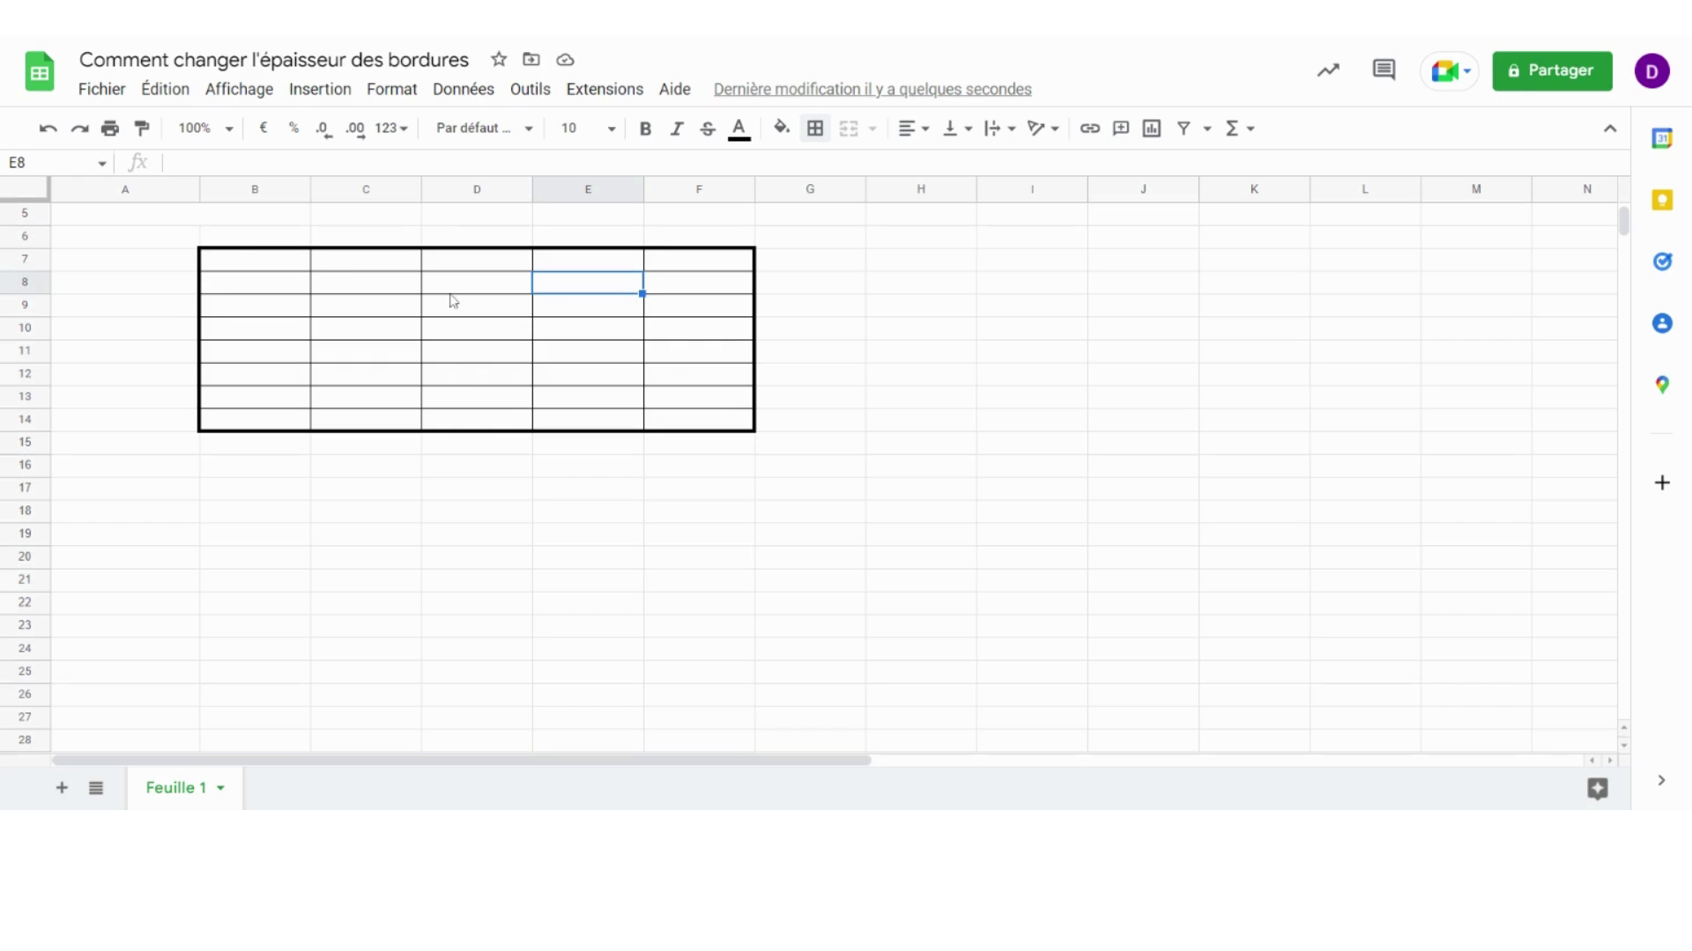
key(ctrl+a)
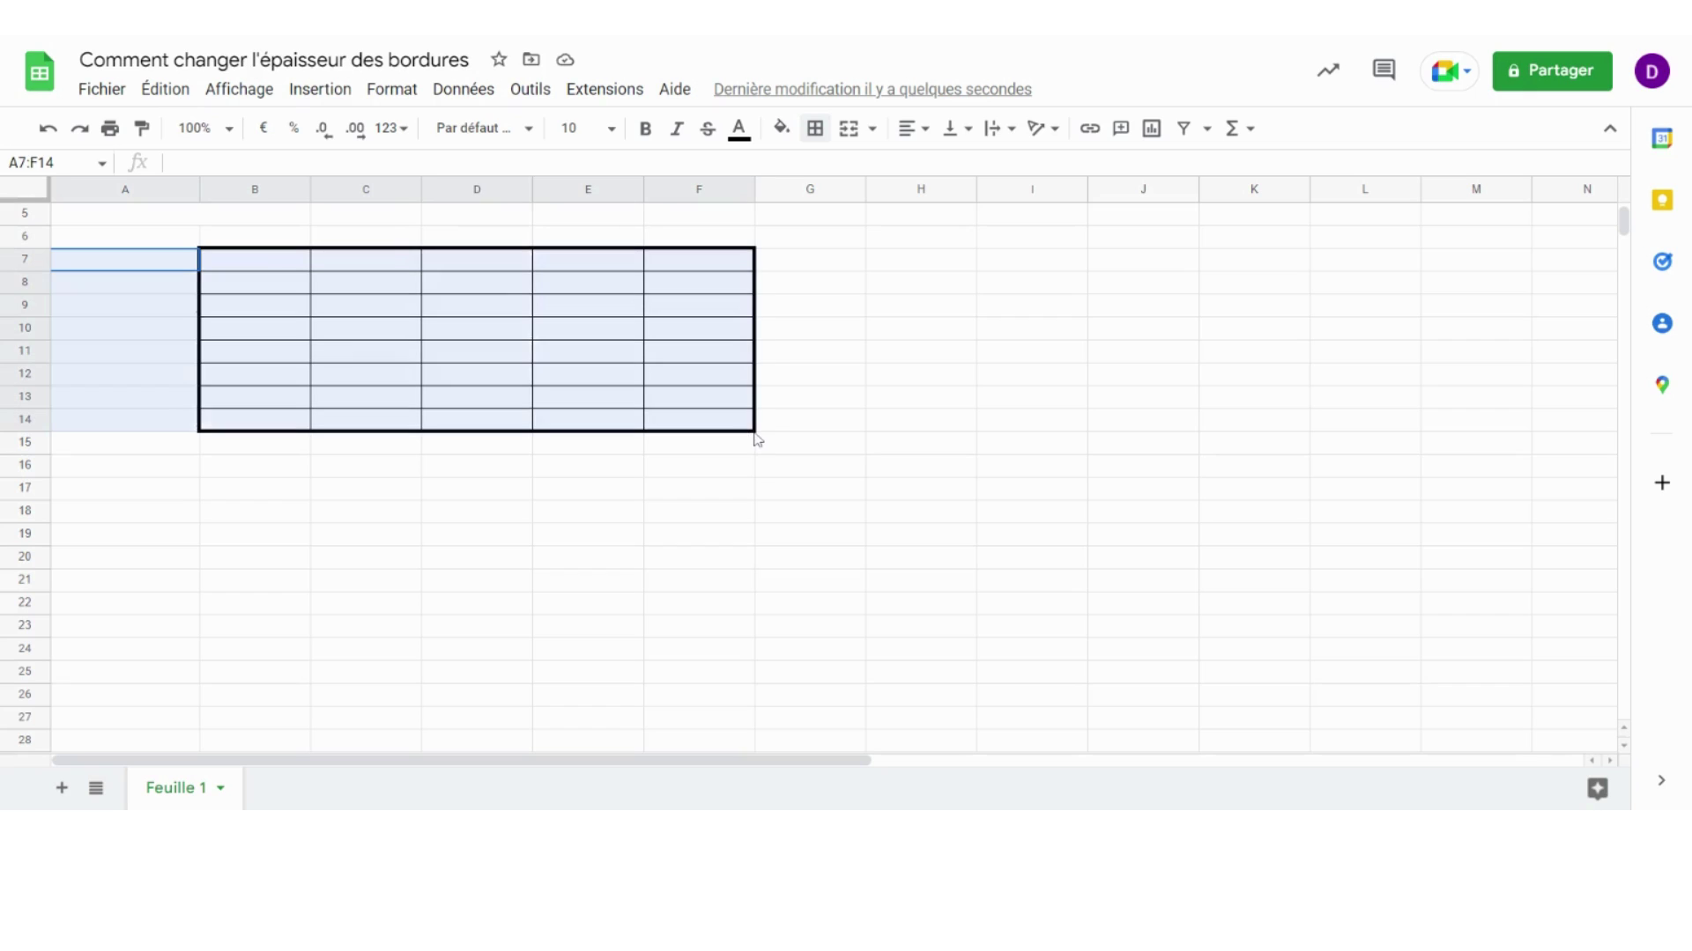
Step: Redraw the outer border around A7:F14 as a thin dotted outline with Bordures extérieures
drag(756, 438, 756, 437)
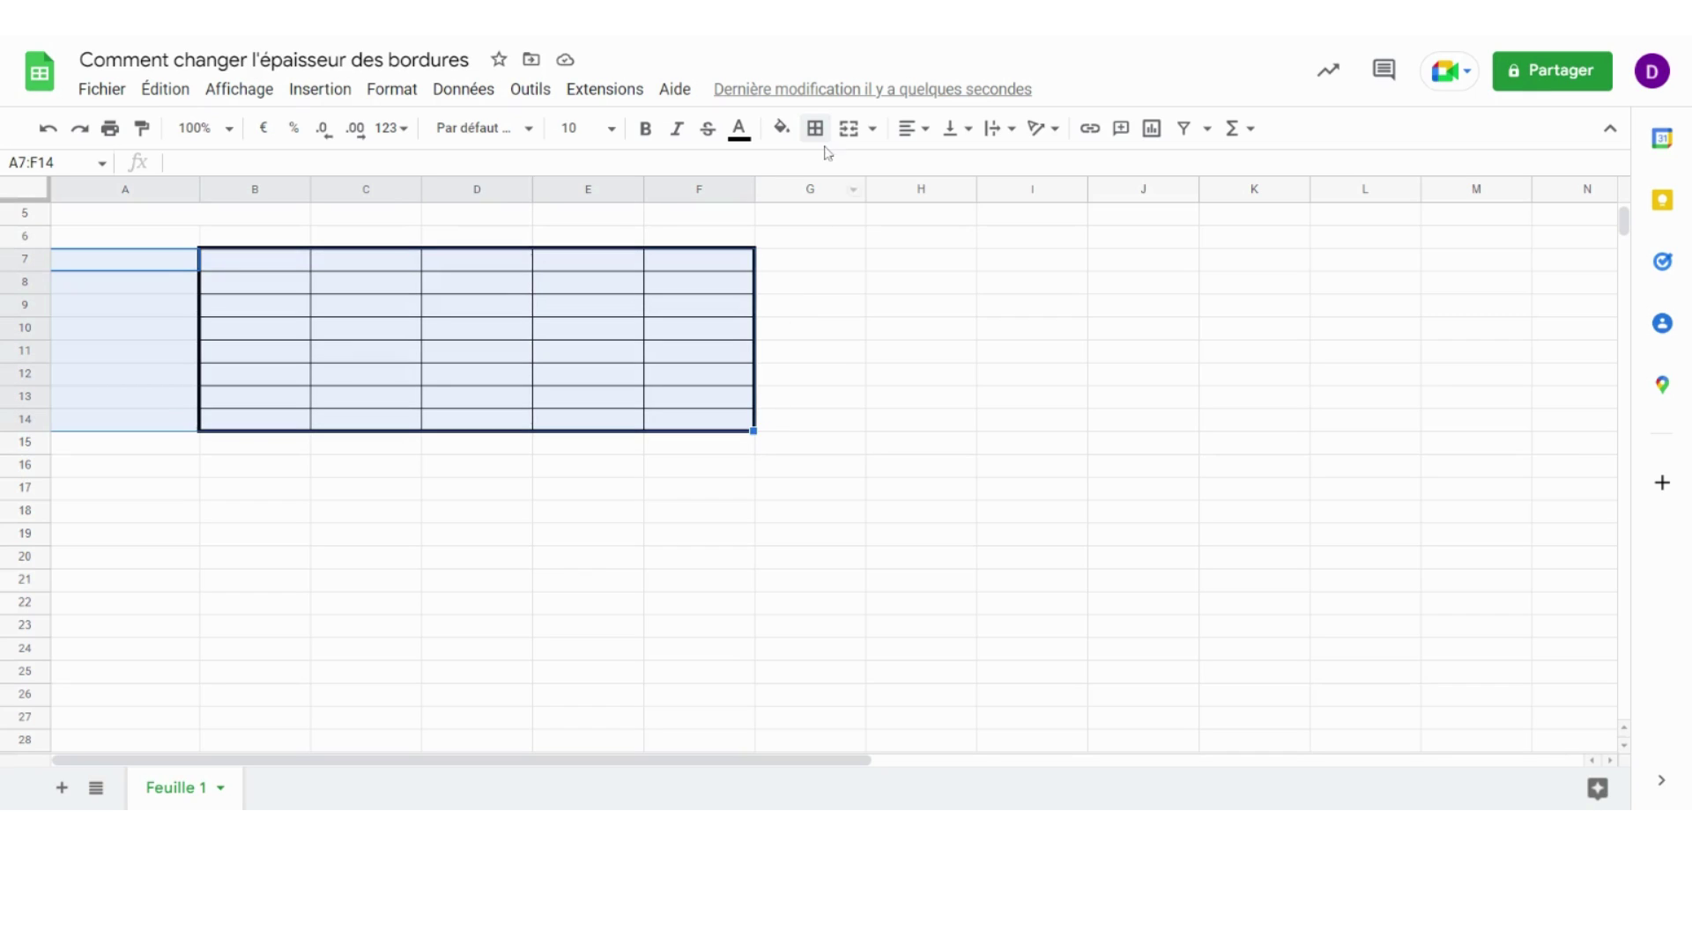
click(819, 130)
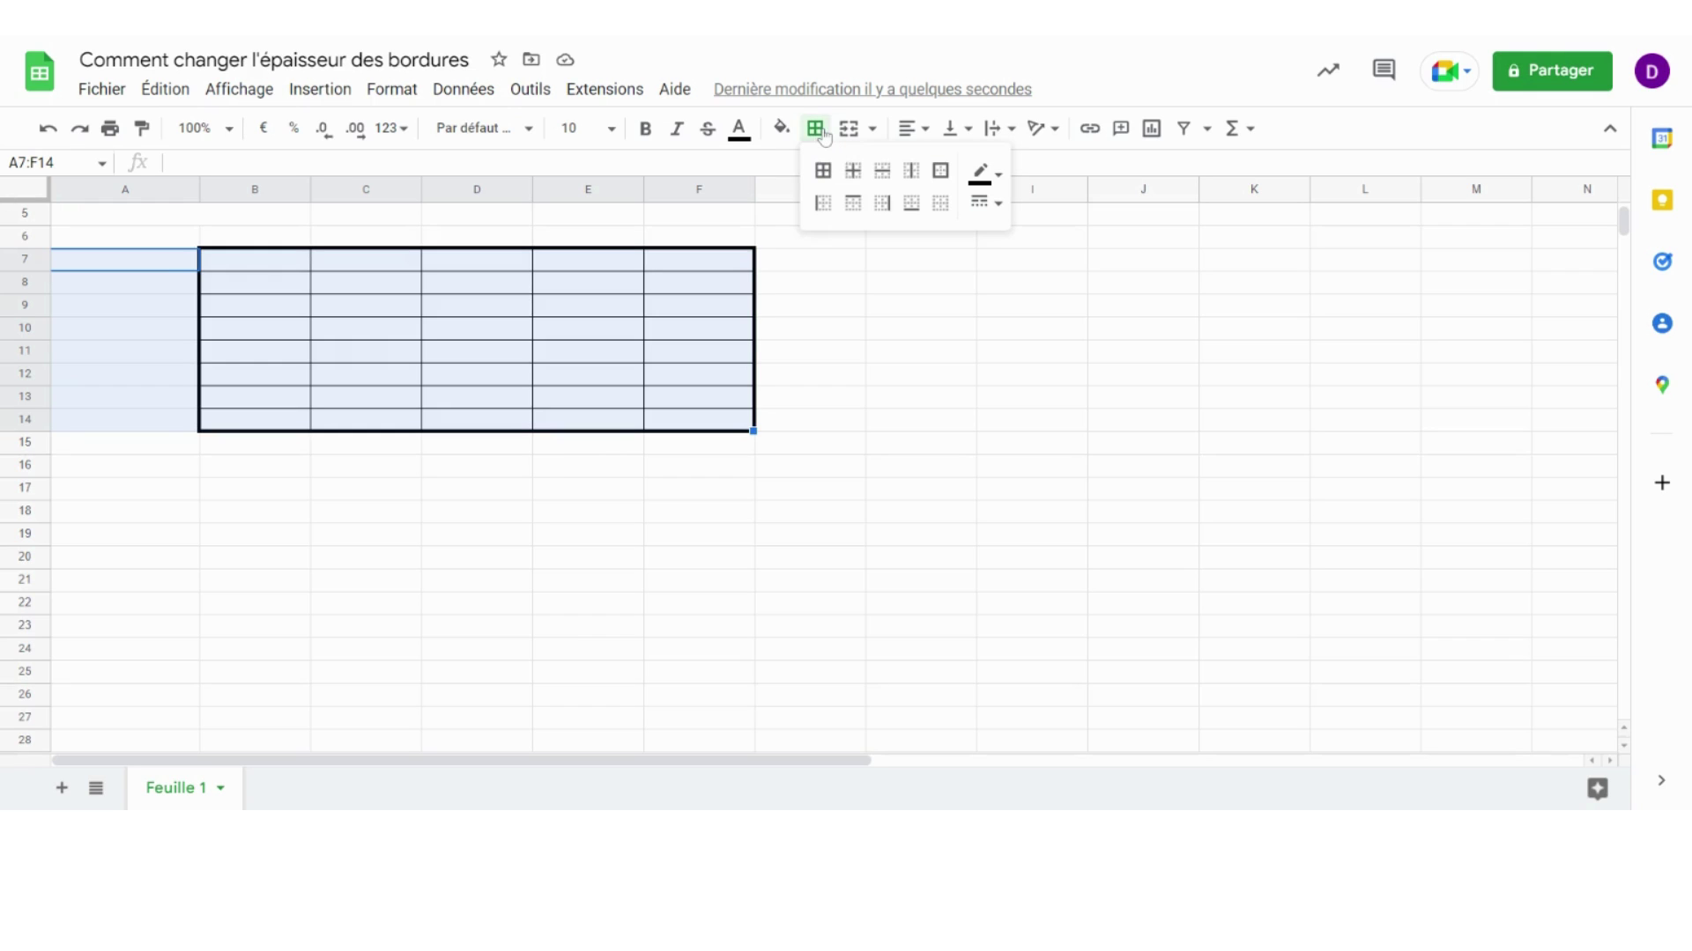
click(941, 173)
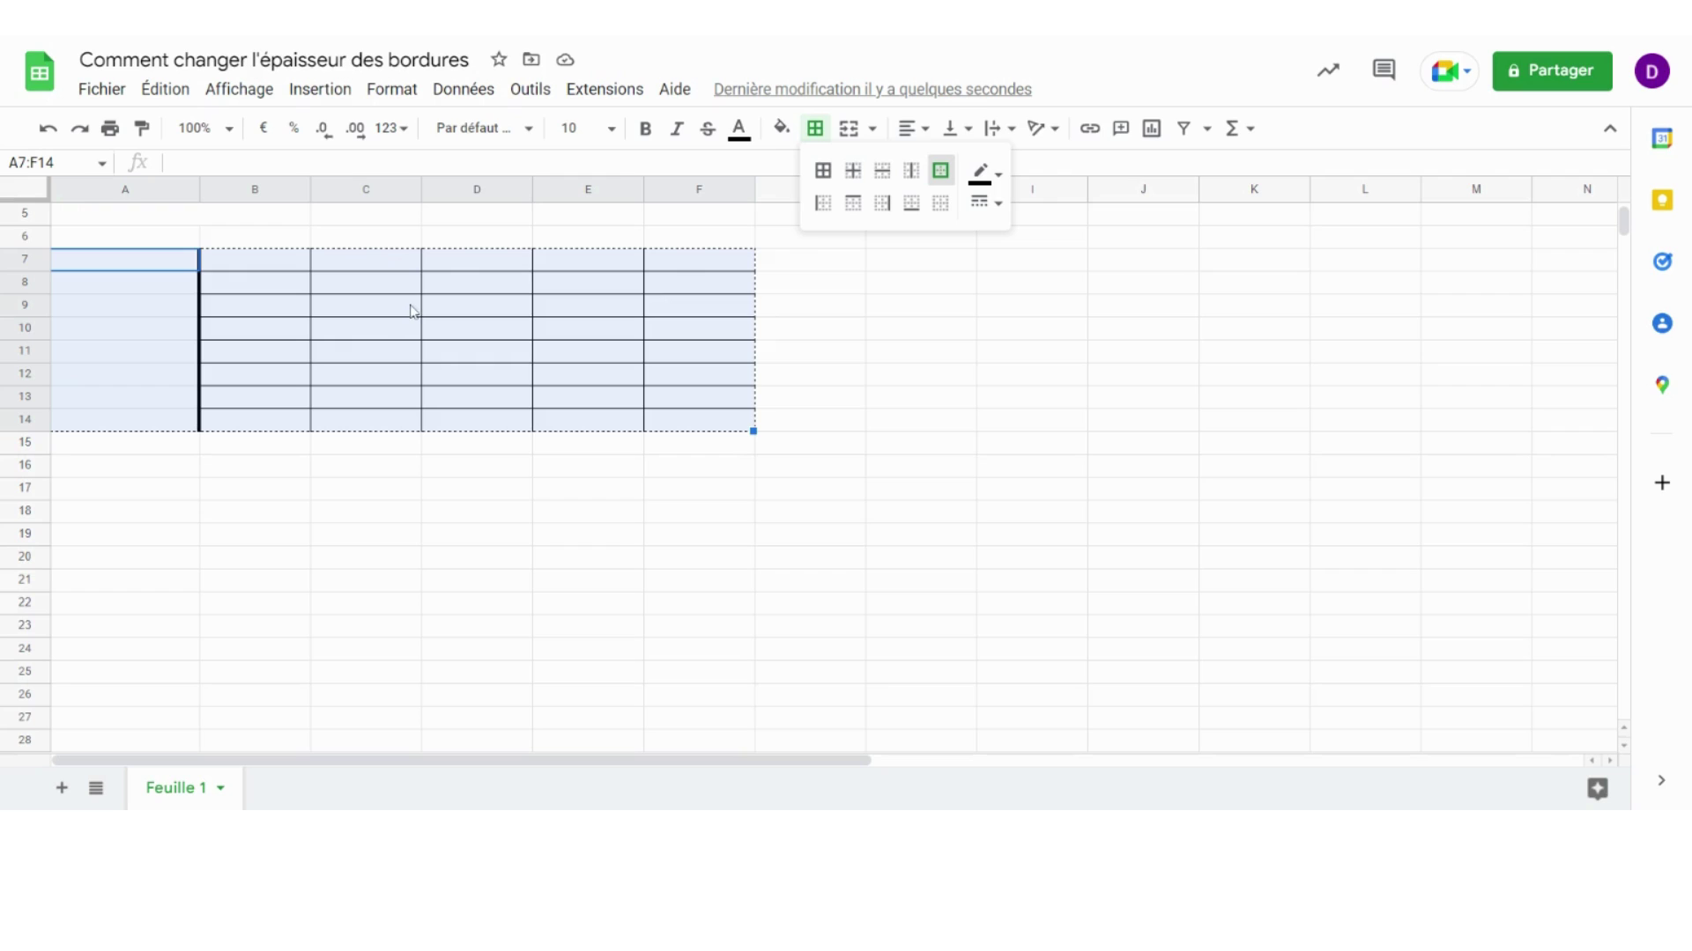
Step: Move the active cell to A6 and extend the selection to A6:G14 with the keyboard
click(330, 307)
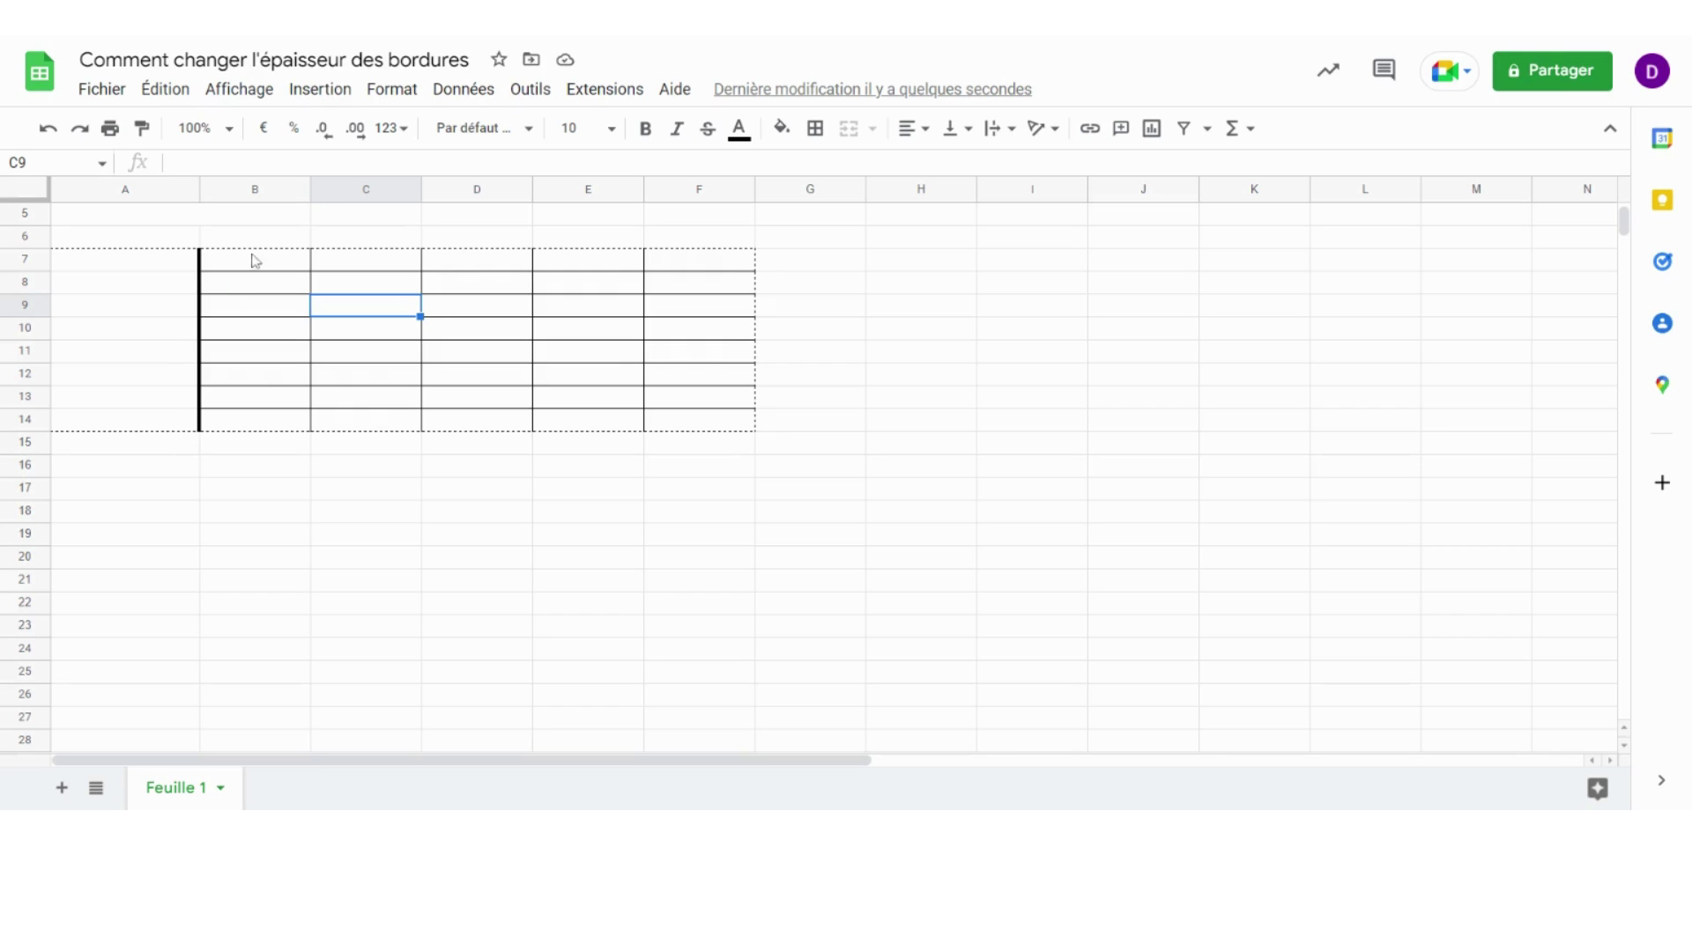
key(Up)
key(Up)
key(Up)
key(Left)
key(Left)
key(shift+Right)
key(shift+Down)
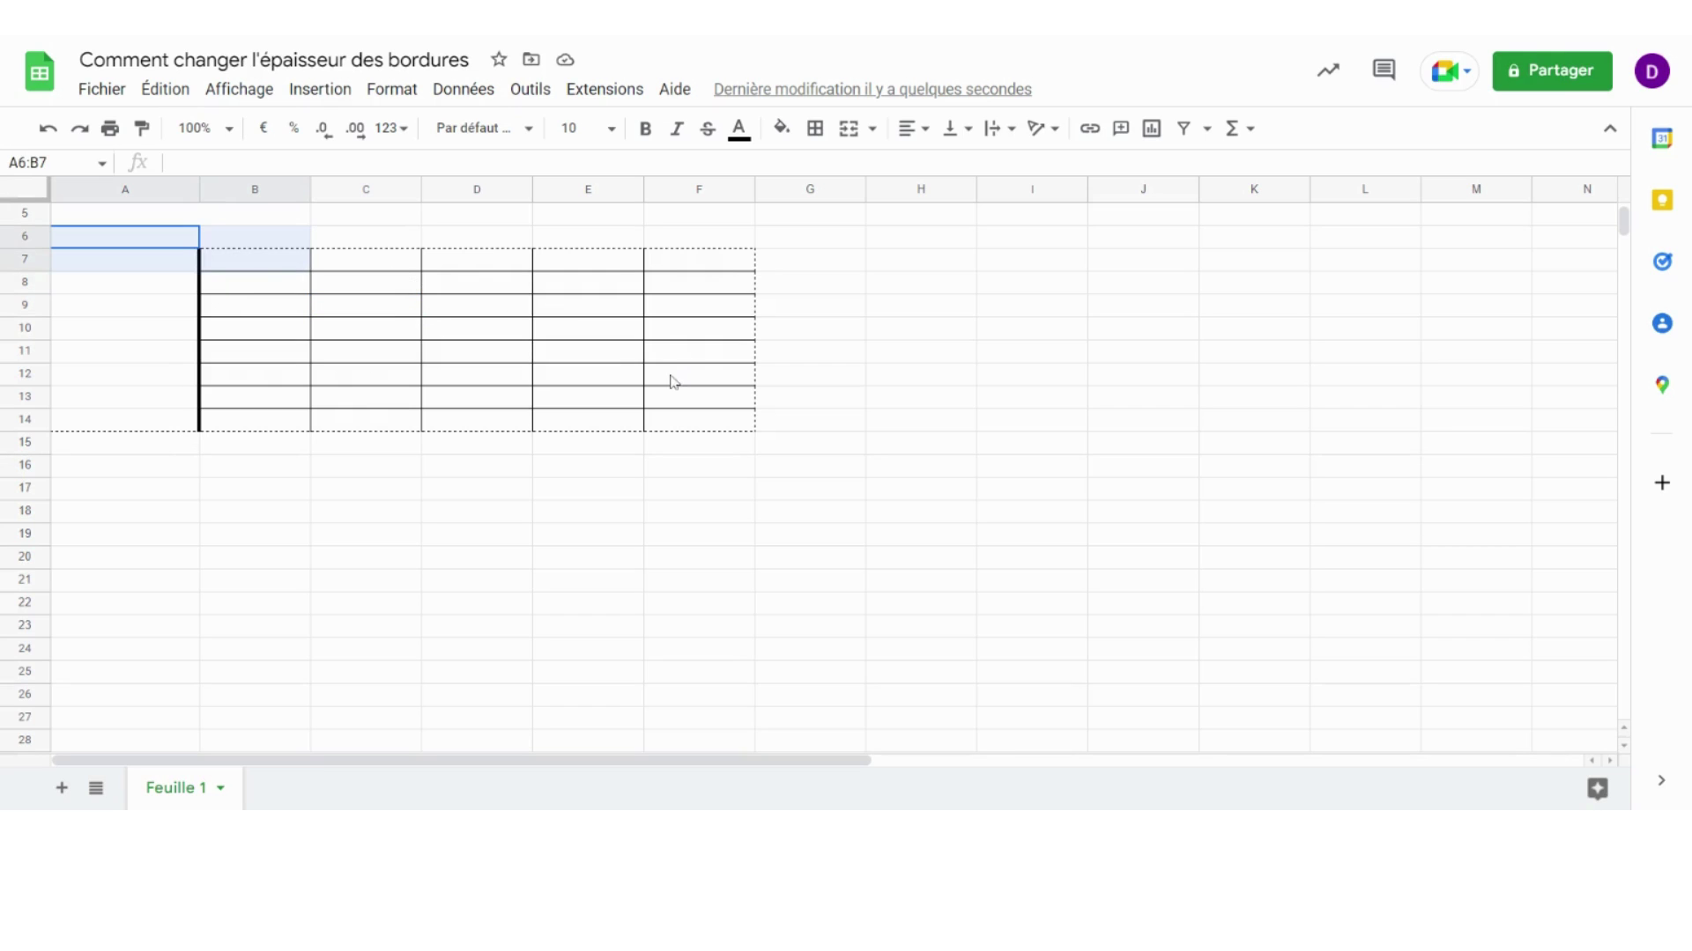
key(shift+Right)
key(shift+Right)
key(shift+Right)
key(shift+Down)
key(shift+Down)
key(shift+Down)
key(shift+Right)
key(shift+Down)
key(shift+Down)
key(shift+Down)
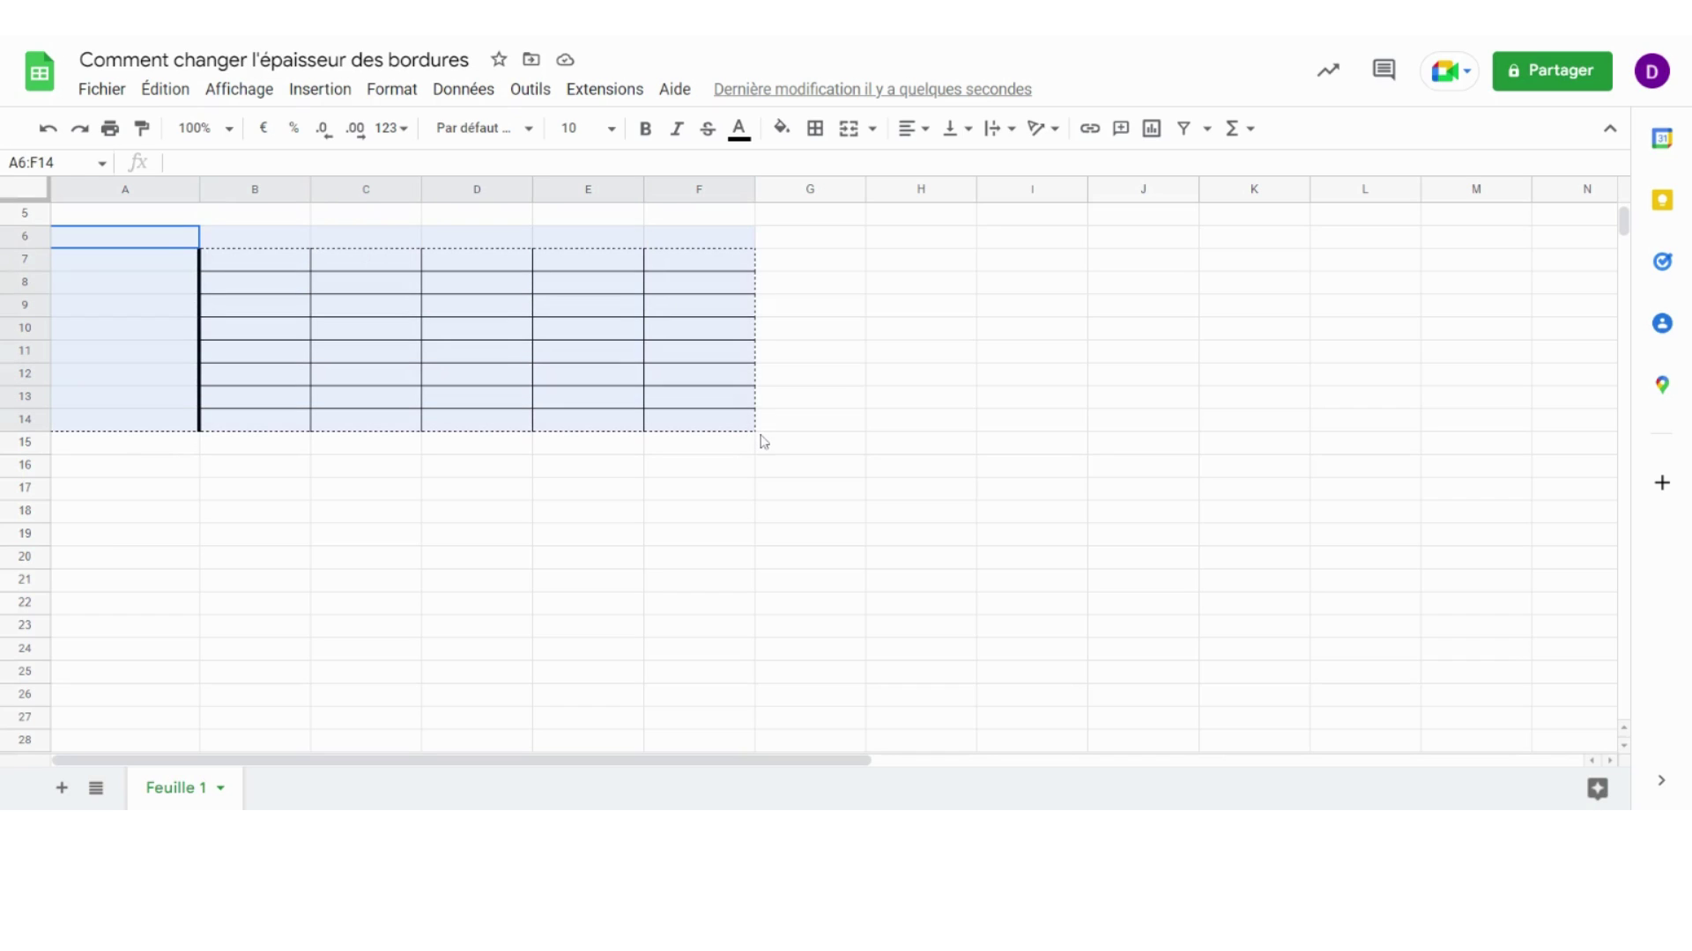
key(shift+Right)
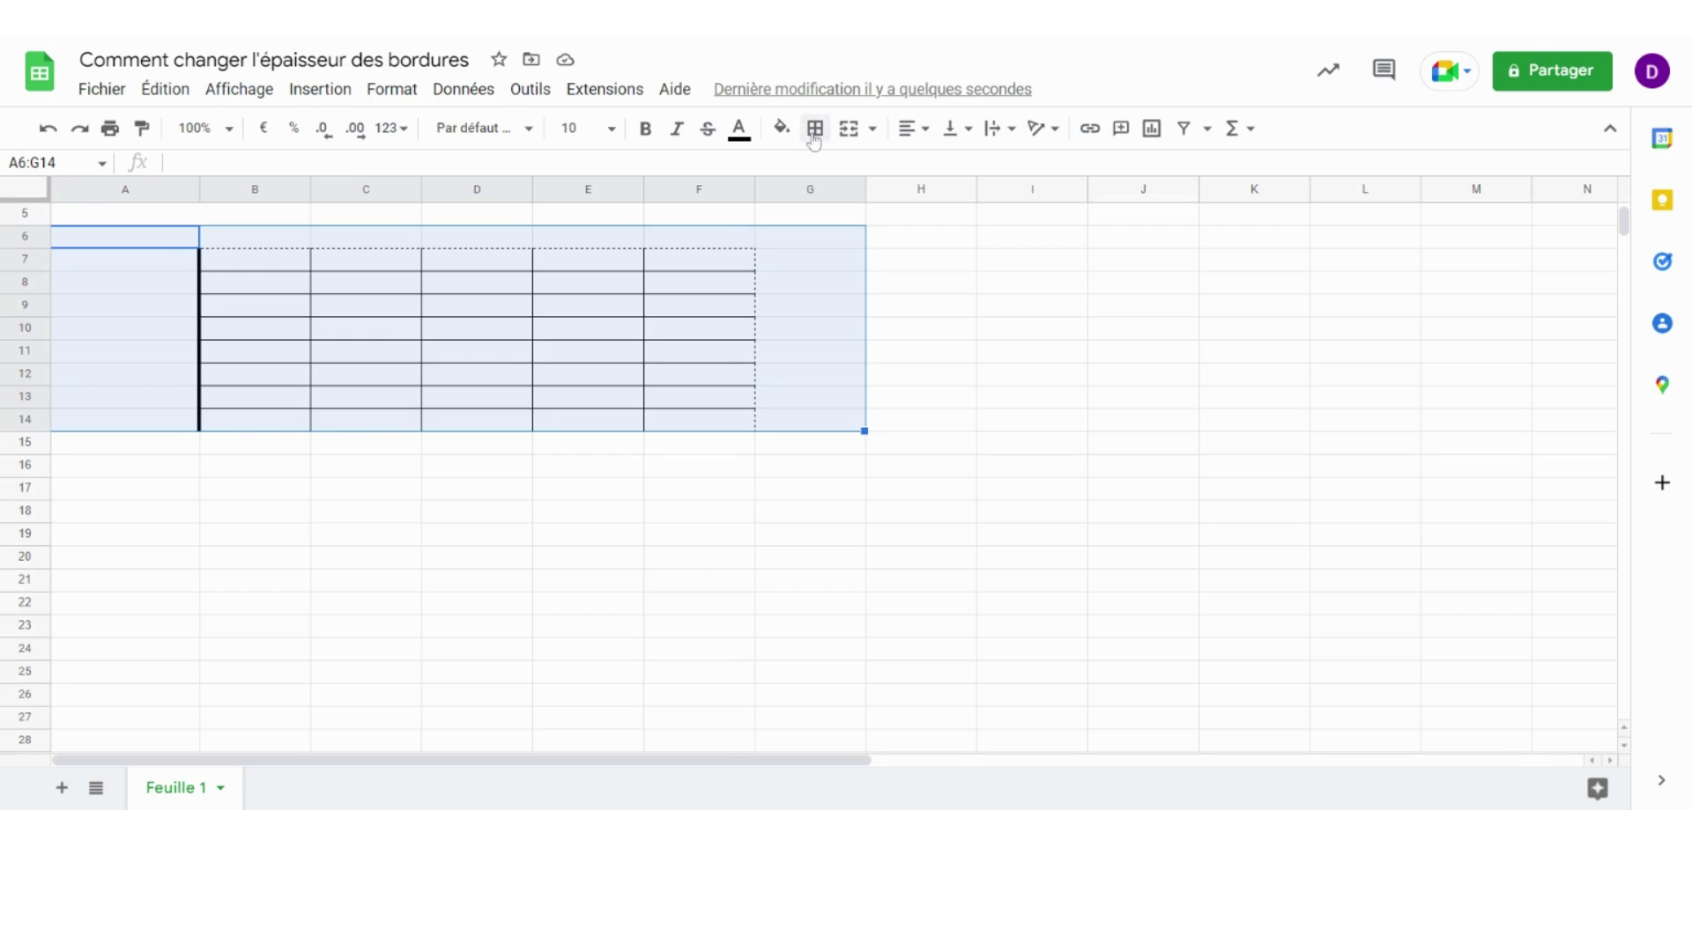
Step: Close the border options and select the range A6:F14
click(815, 128)
click(849, 327)
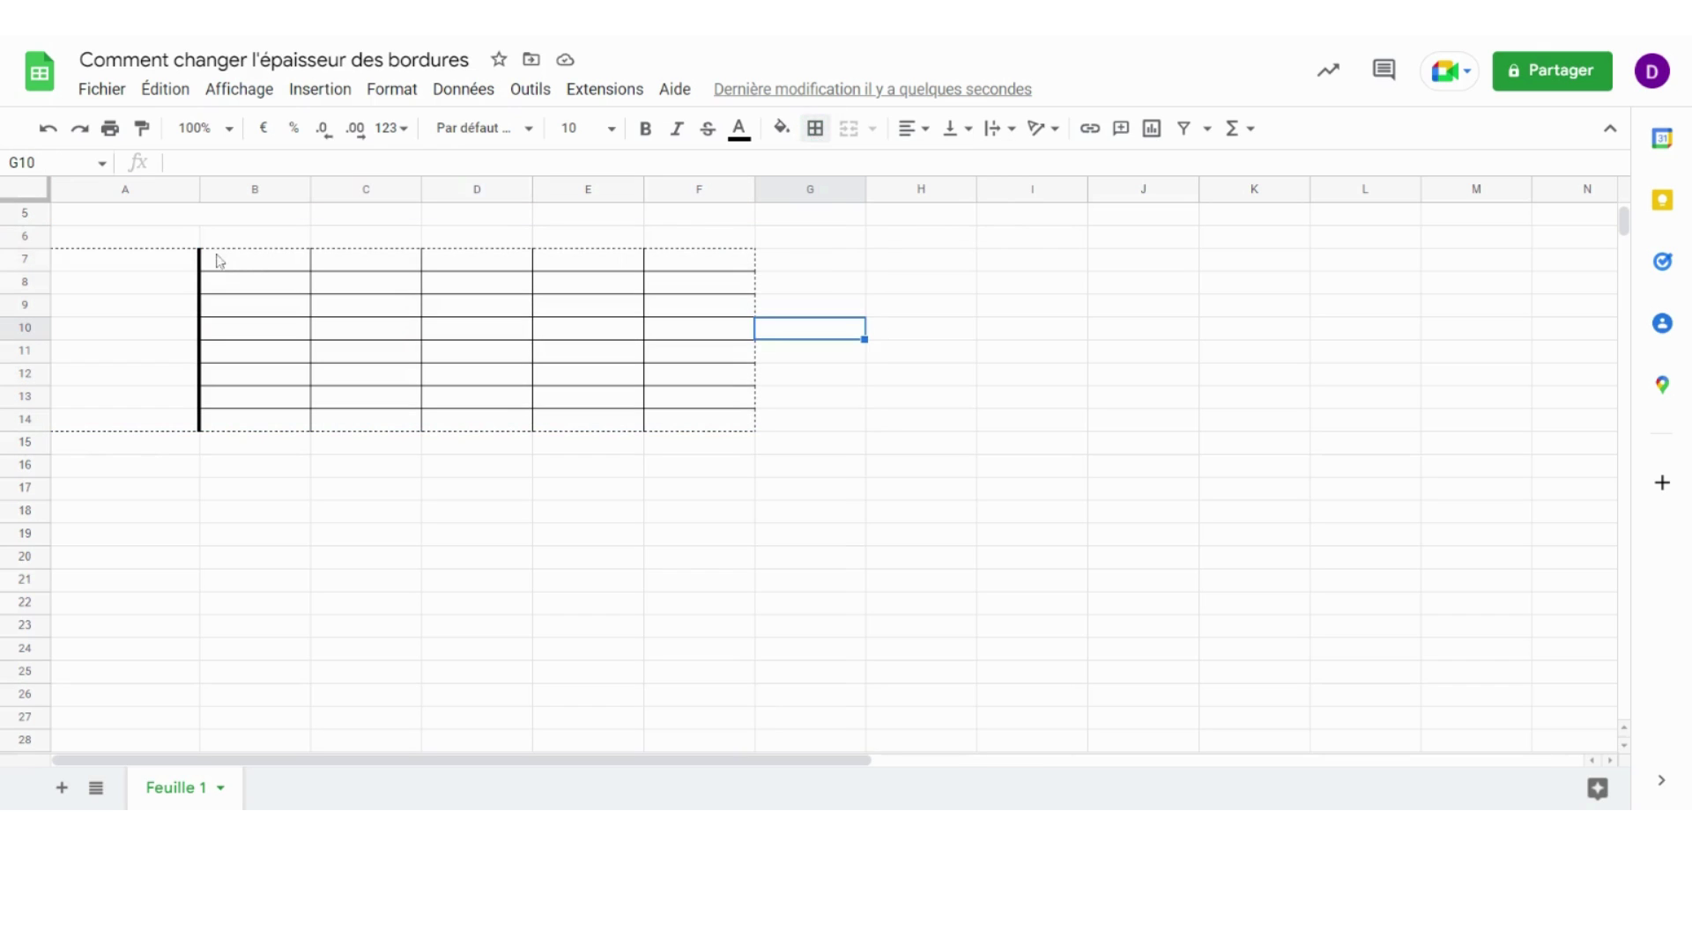
drag(124, 236, 738, 431)
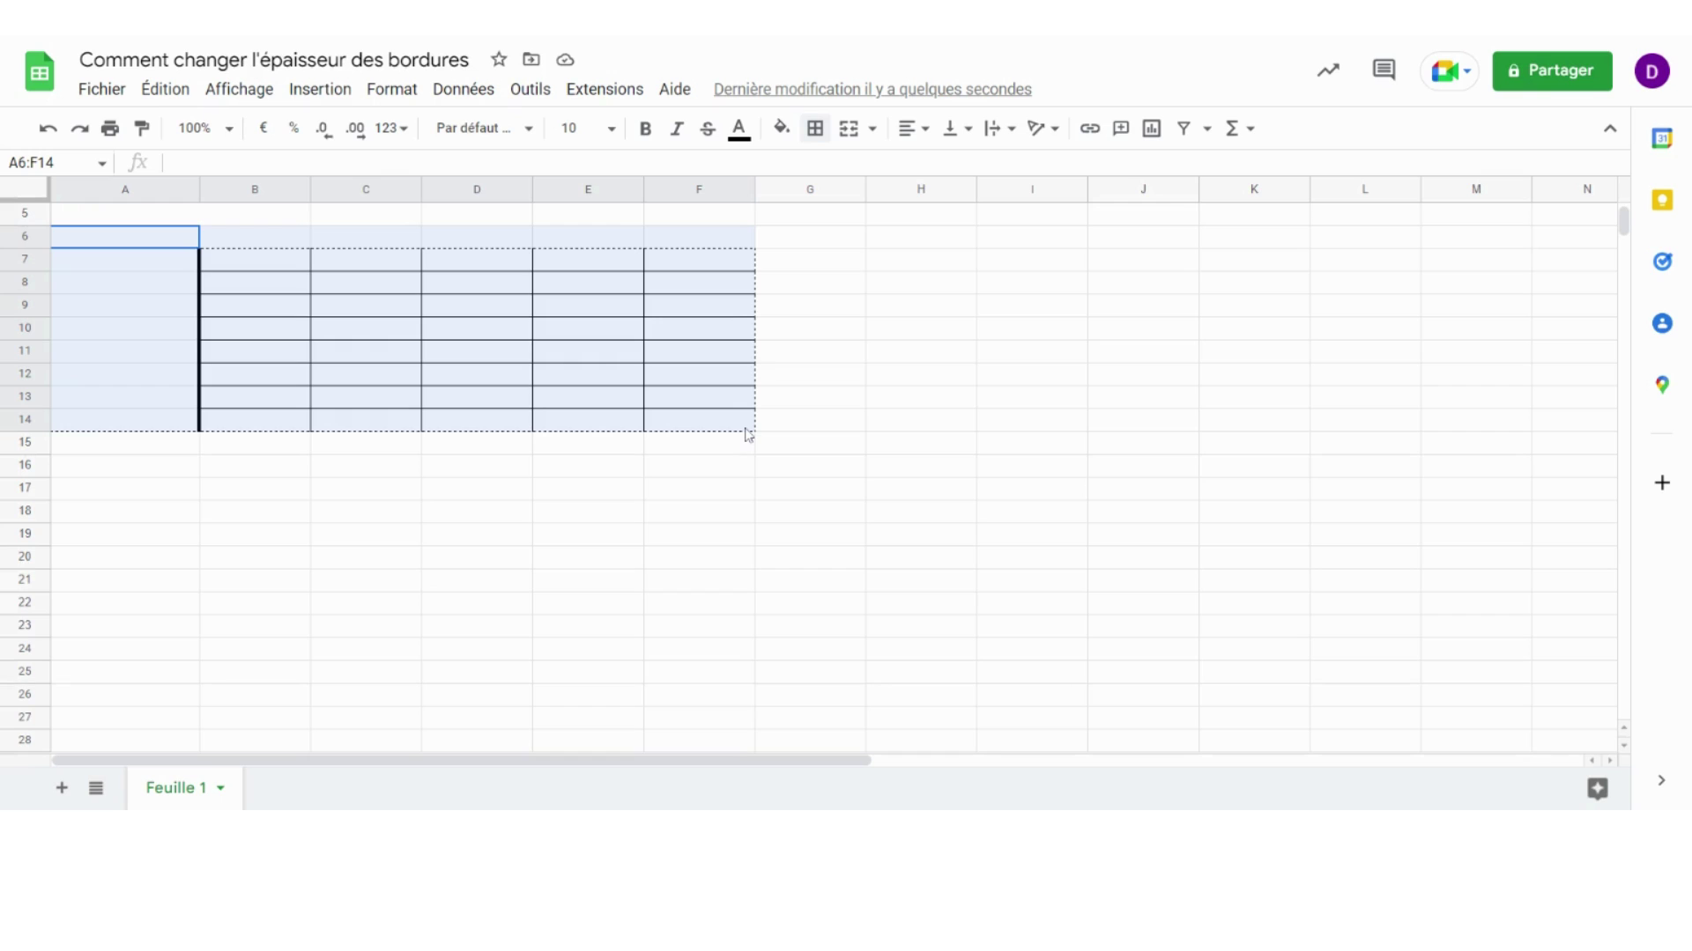
drag(747, 434, 751, 431)
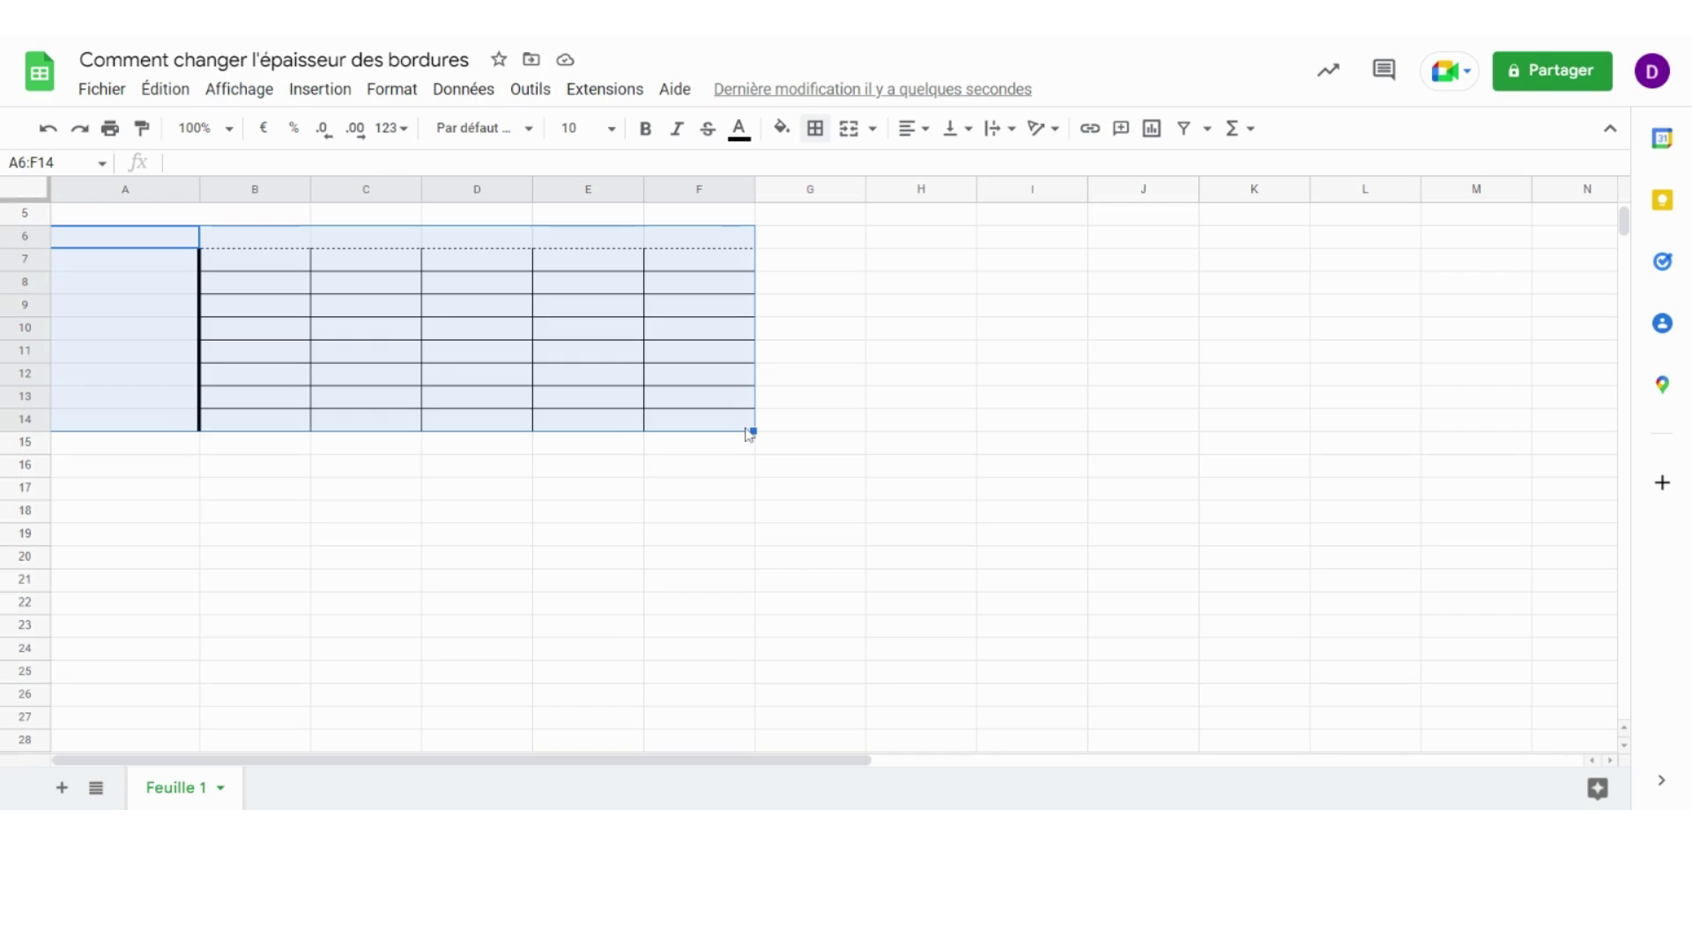
Step: Apply an outer border around A6:F14 and switch the line style to dotted
click(814, 130)
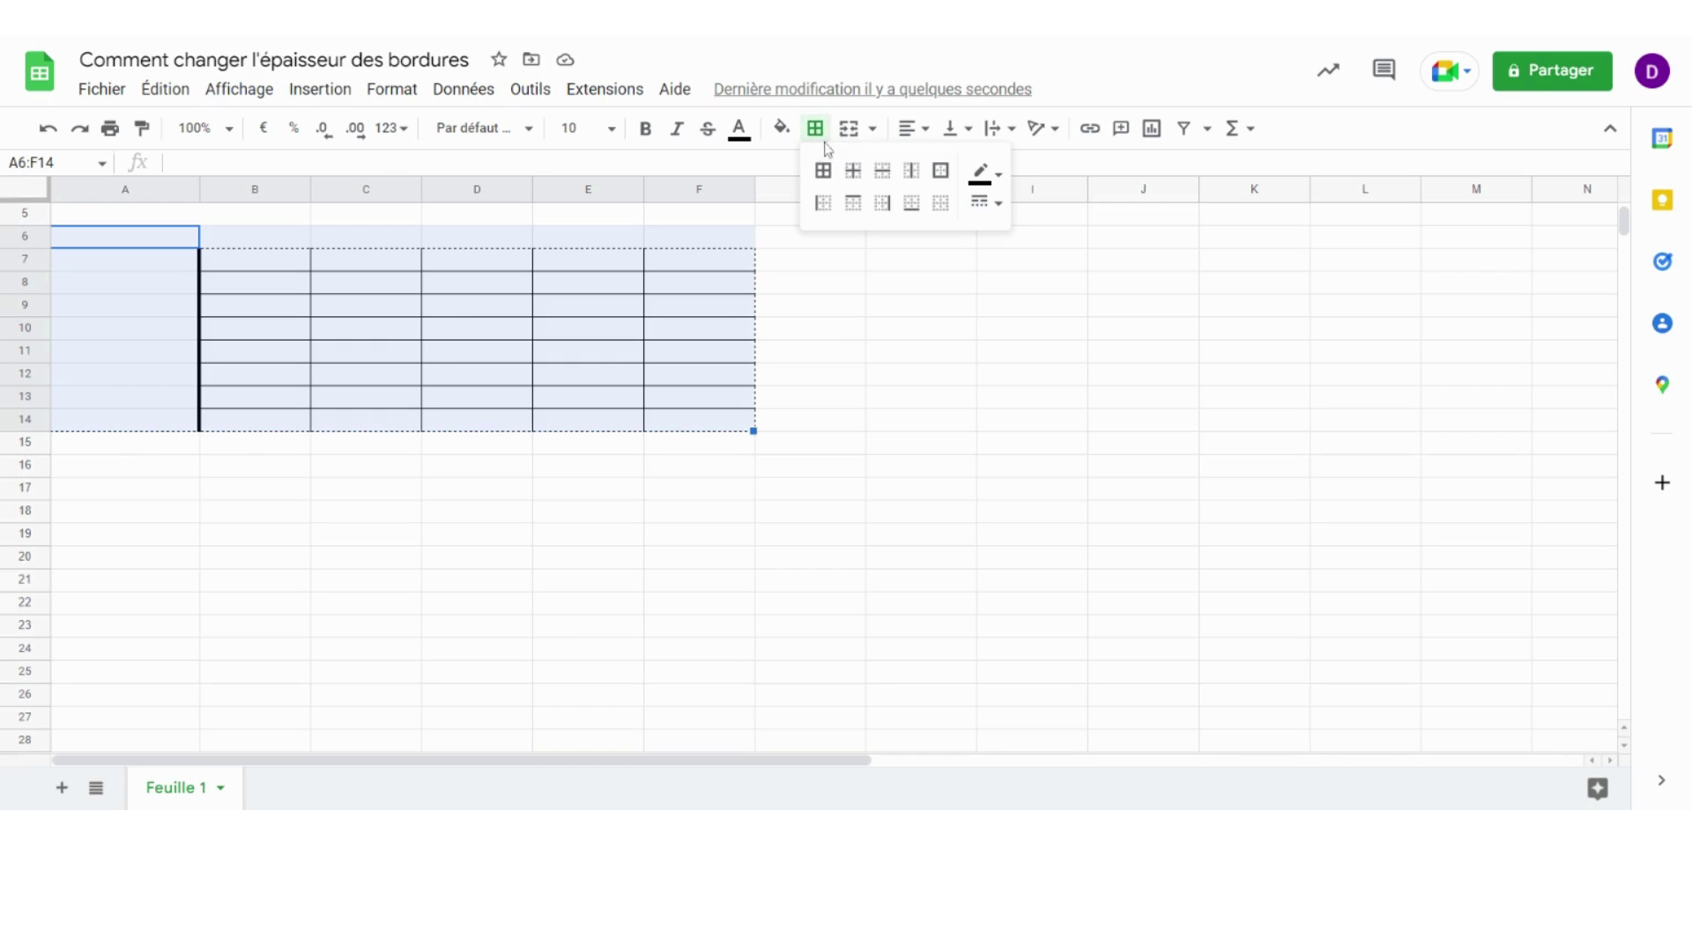
click(943, 174)
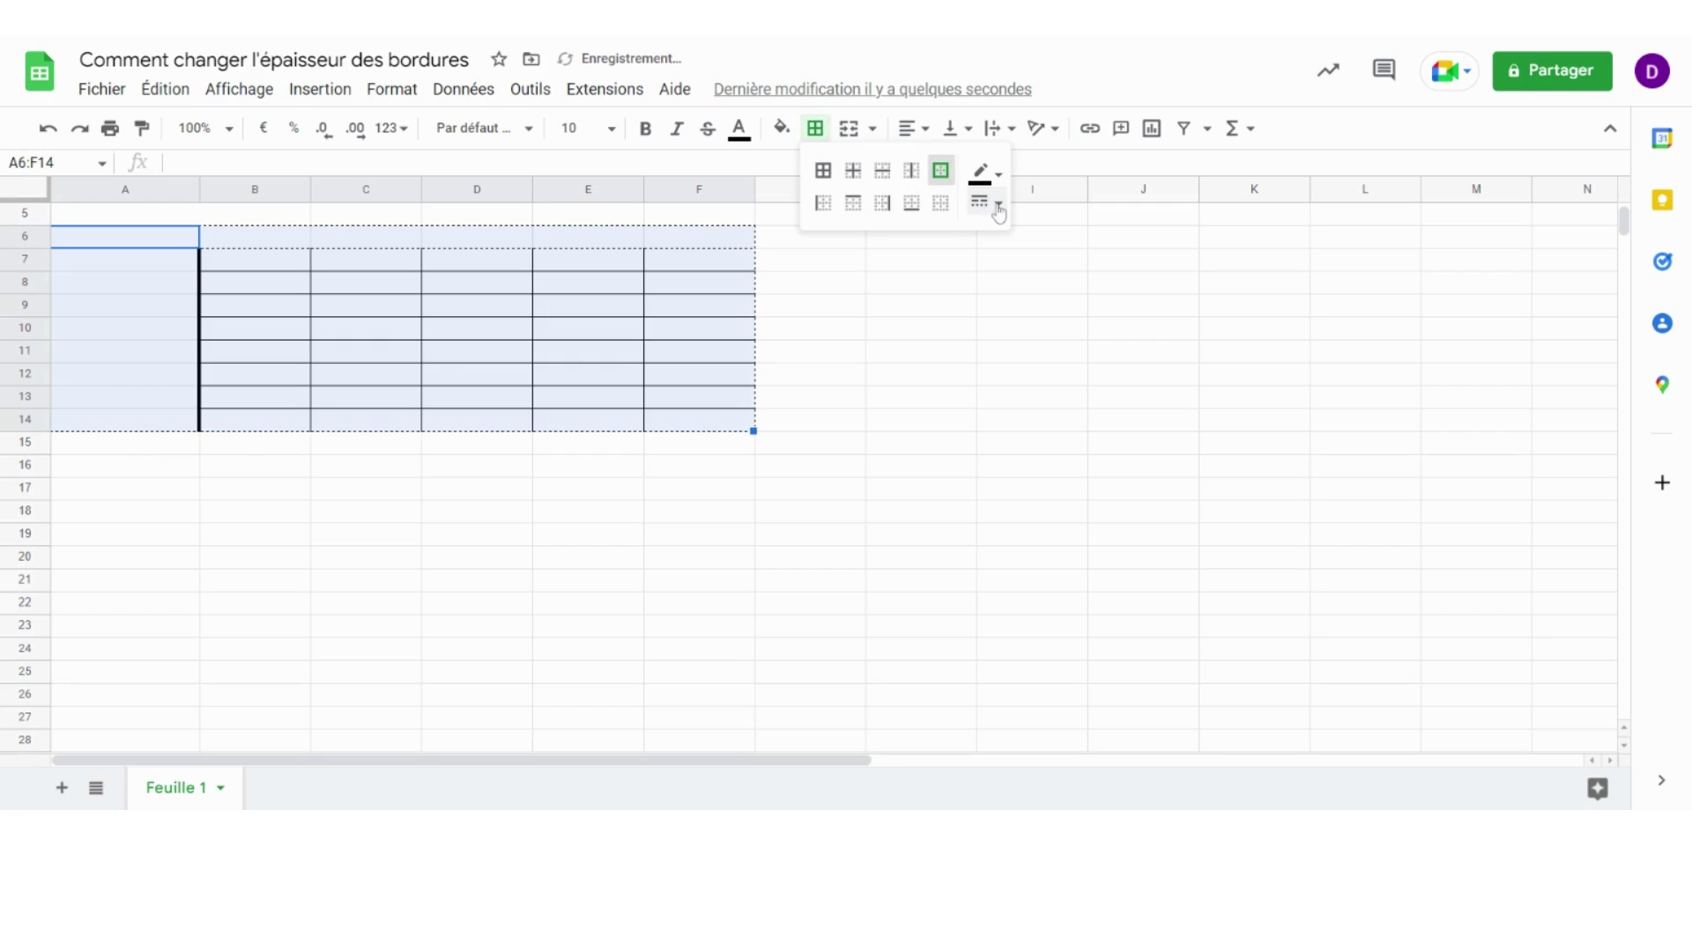
click(998, 208)
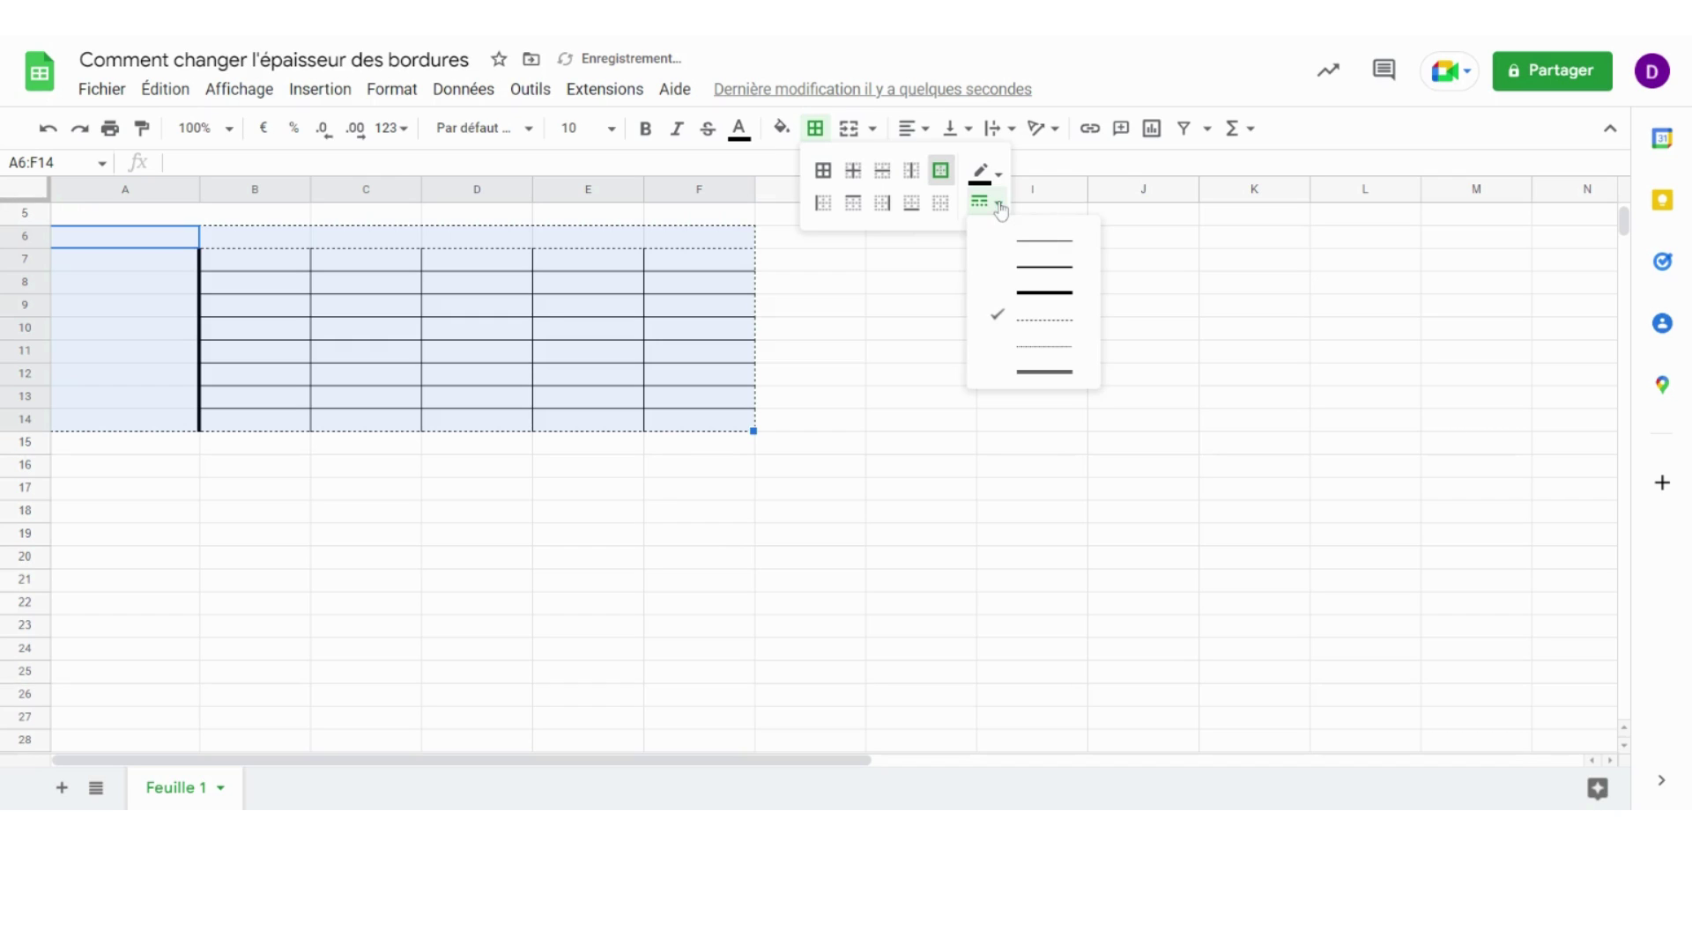
click(1051, 348)
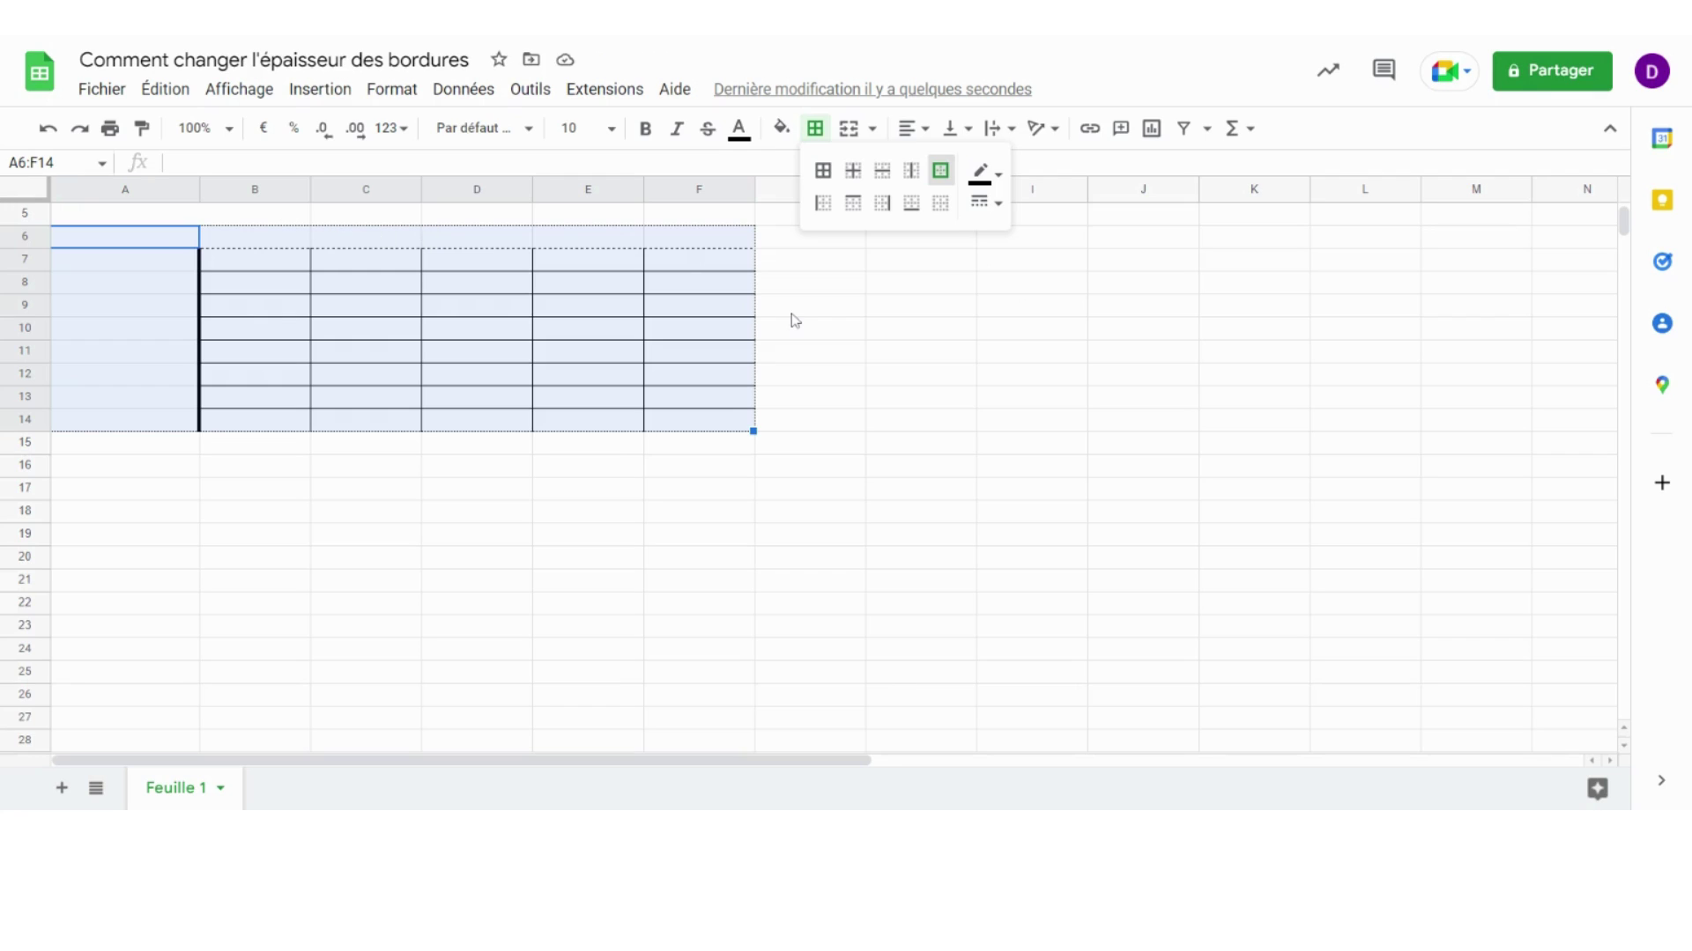
Step: Set the A6:F14 outer border to the double-line style and close the Bordures panel
click(1001, 204)
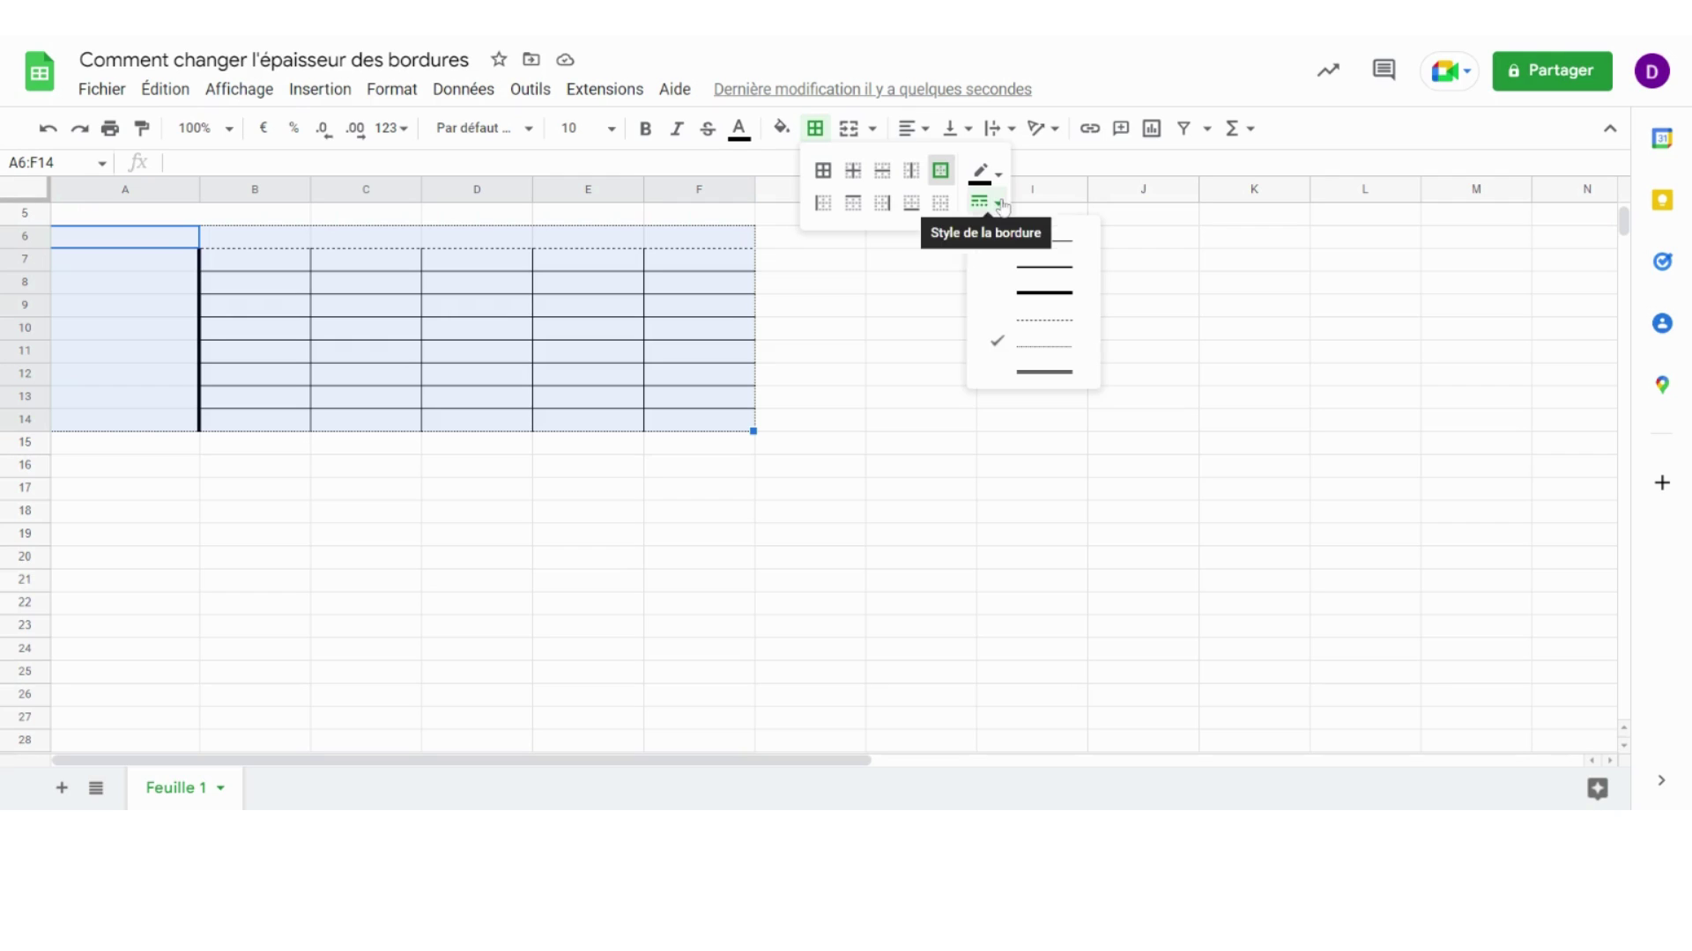
click(1049, 374)
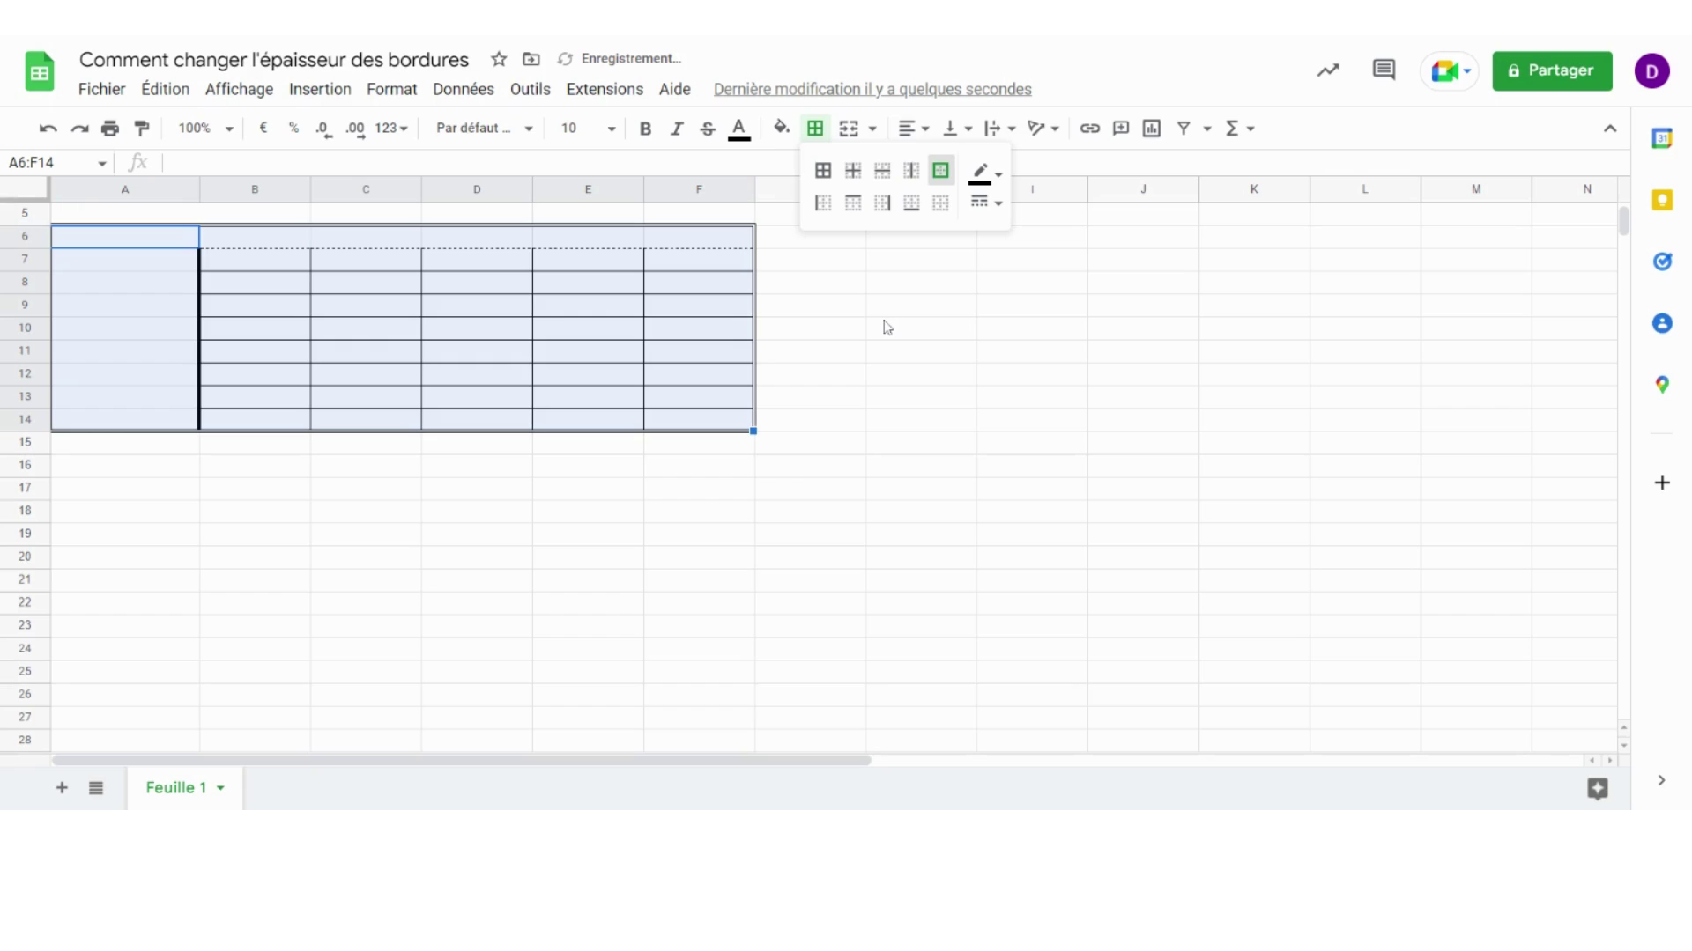
key(Escape)
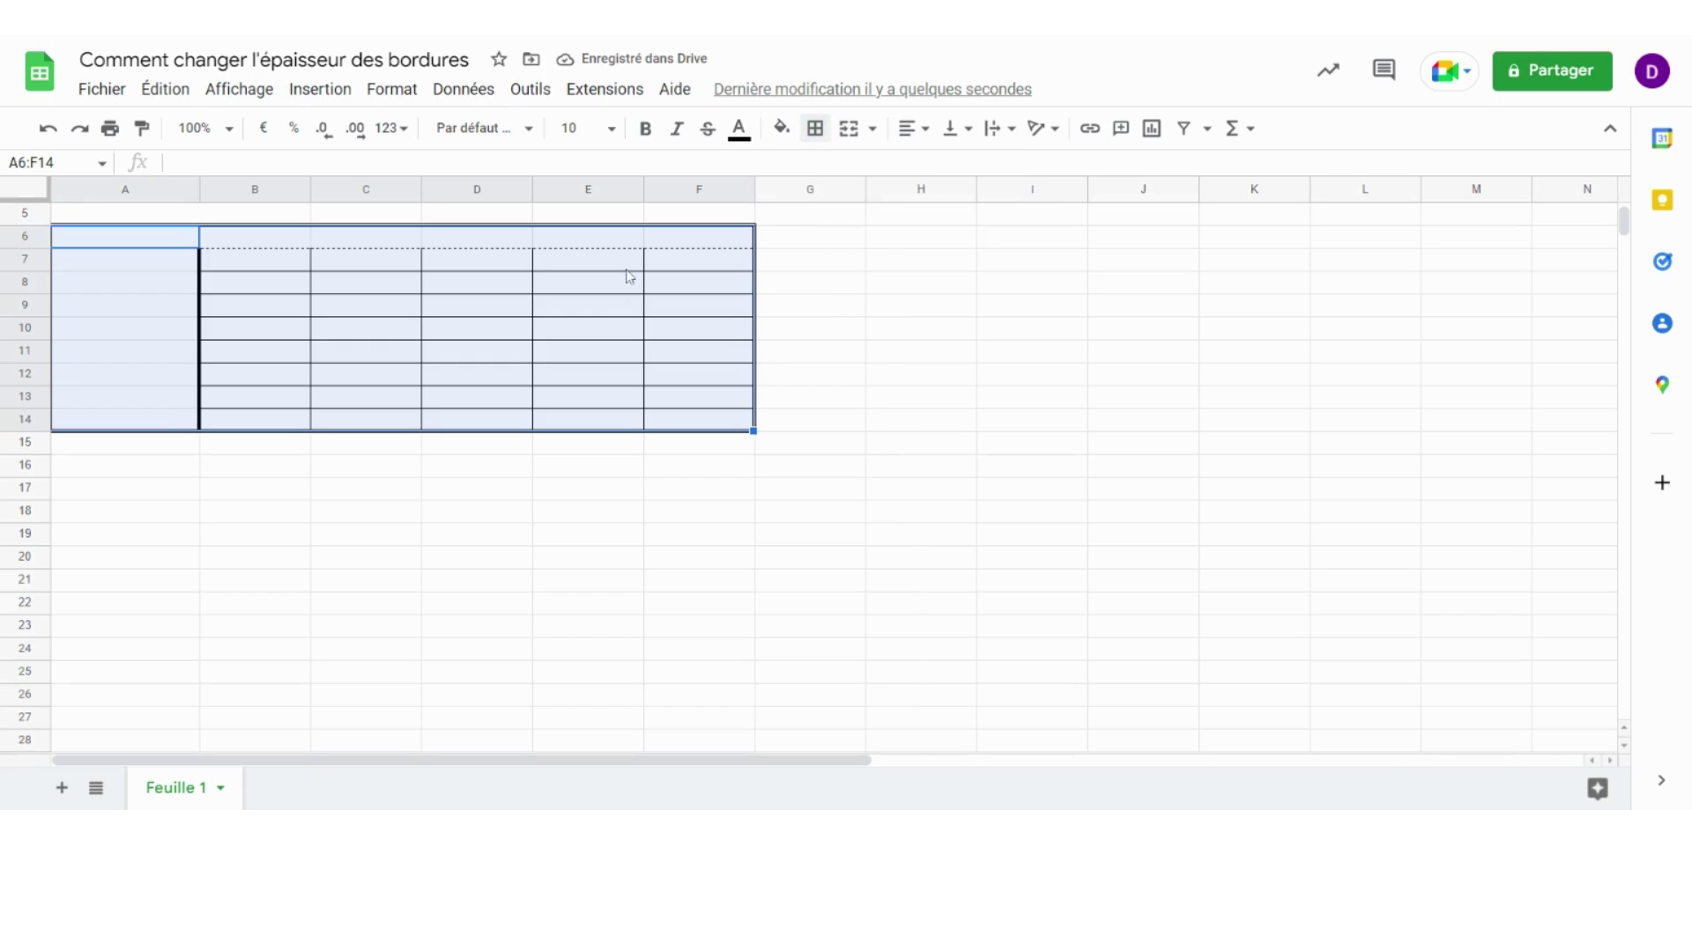